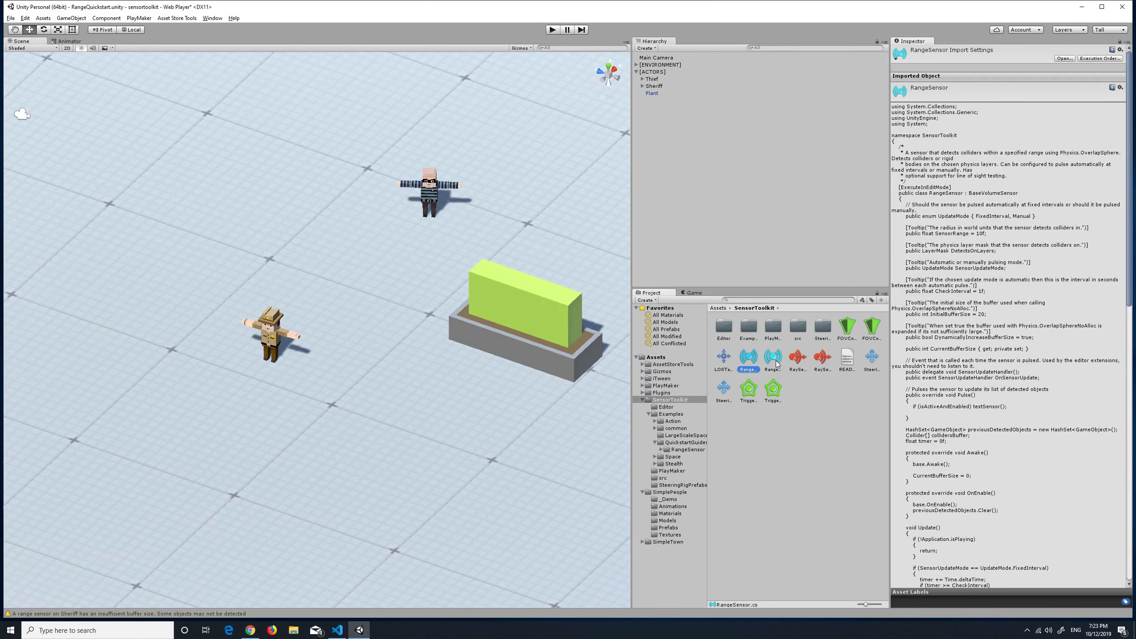
Review the TriggerSensor and TriggerSensor2D scripts and the components of the Sheriff and Thief, including the Thief's collider
click(749, 389)
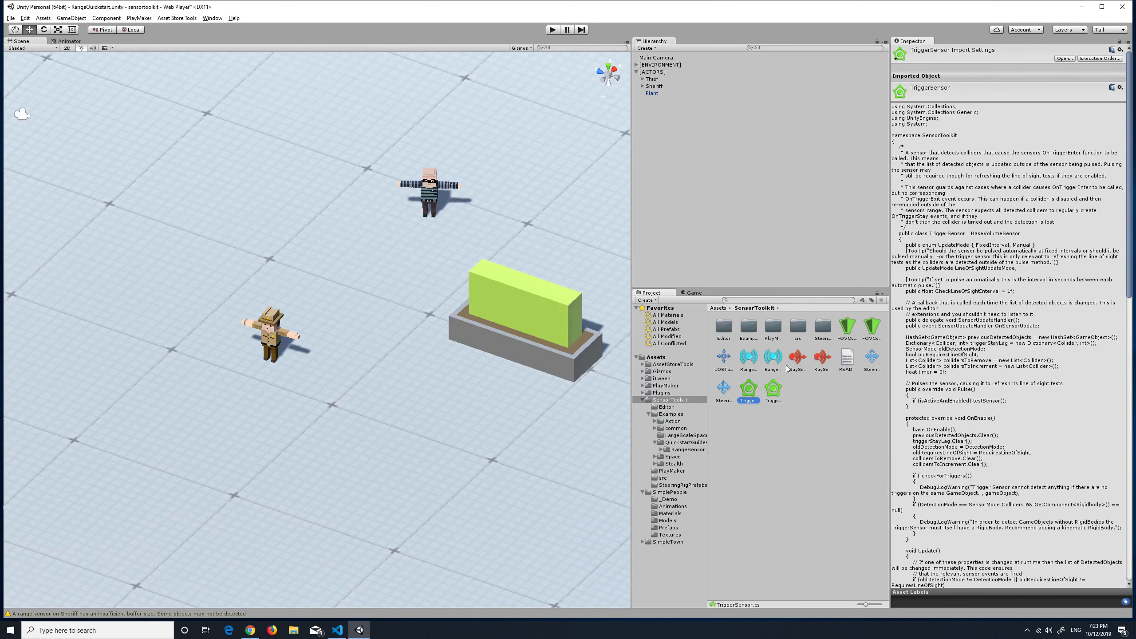
click(773, 389)
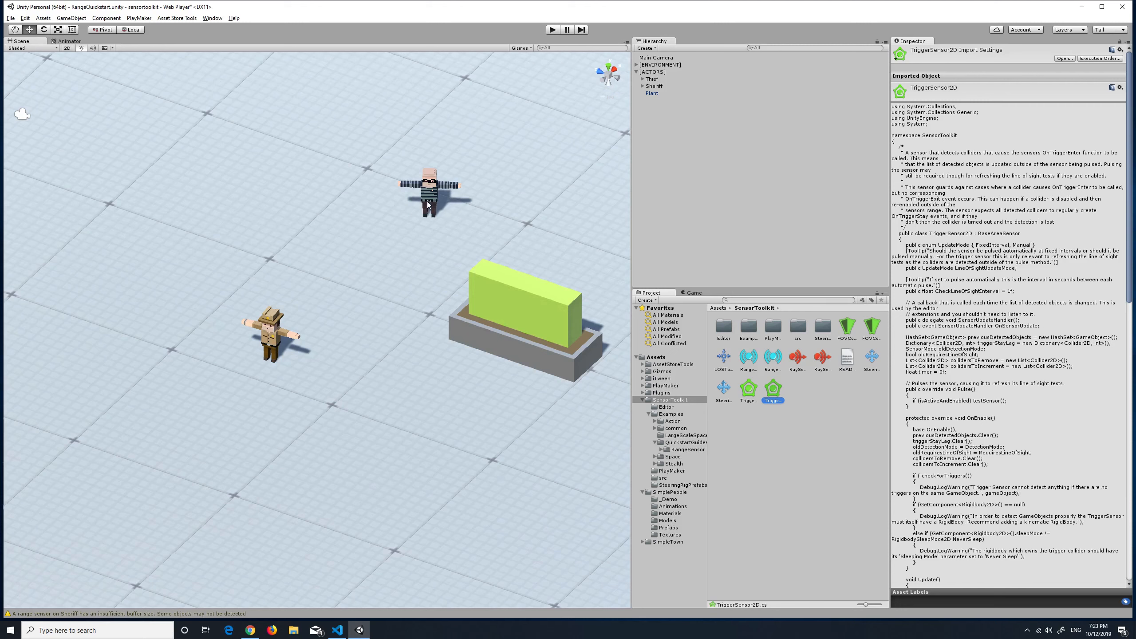
click(657, 86)
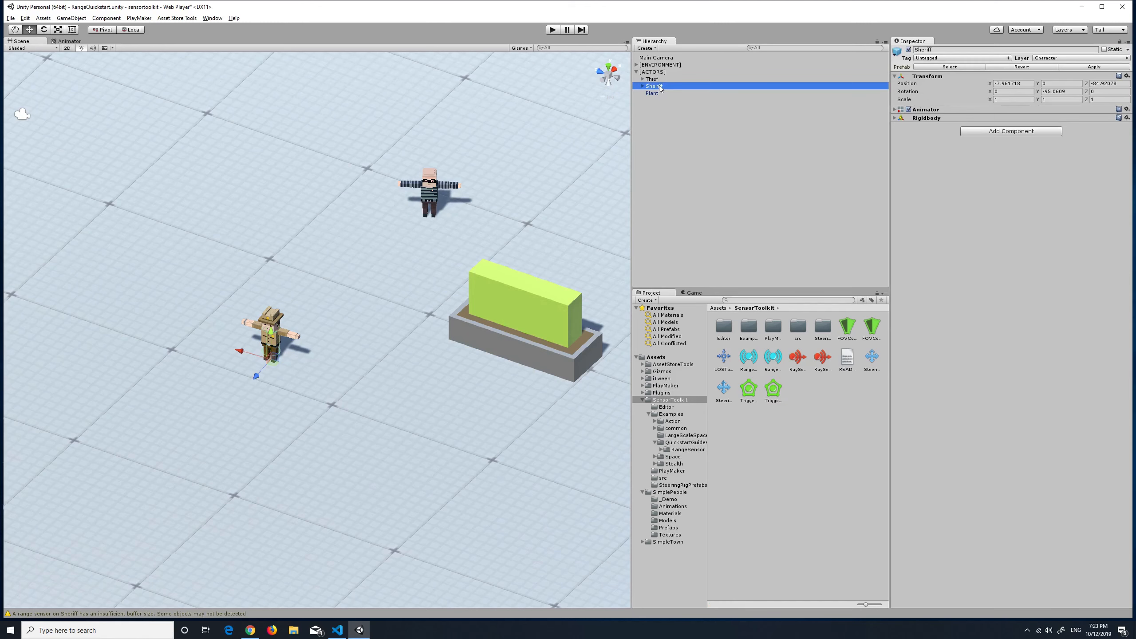
click(659, 80)
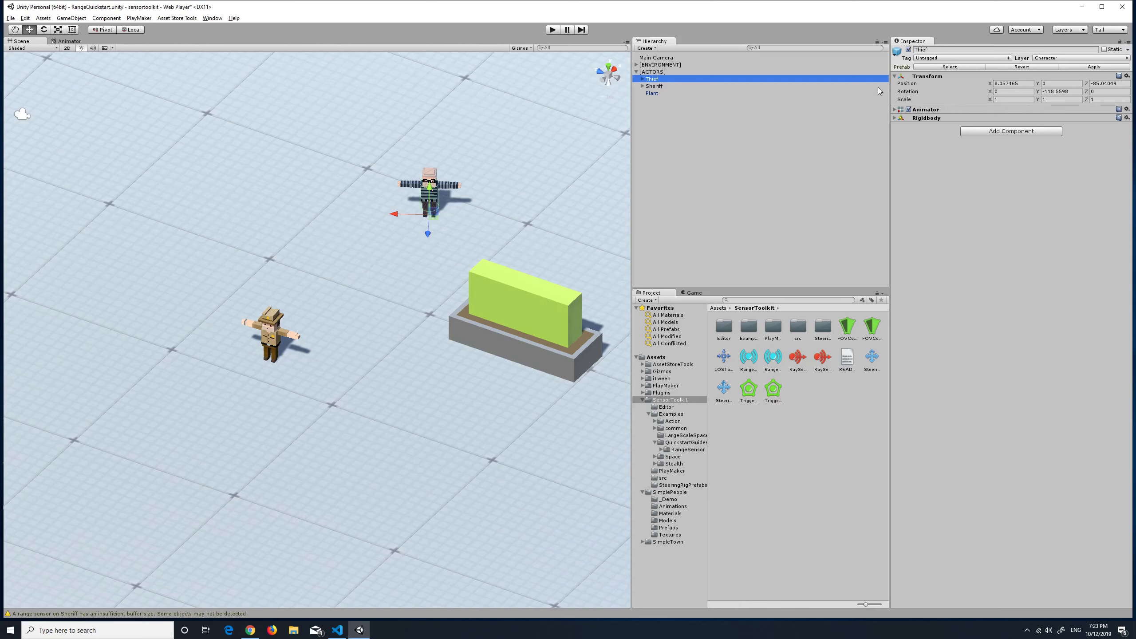
click(642, 78)
click(670, 101)
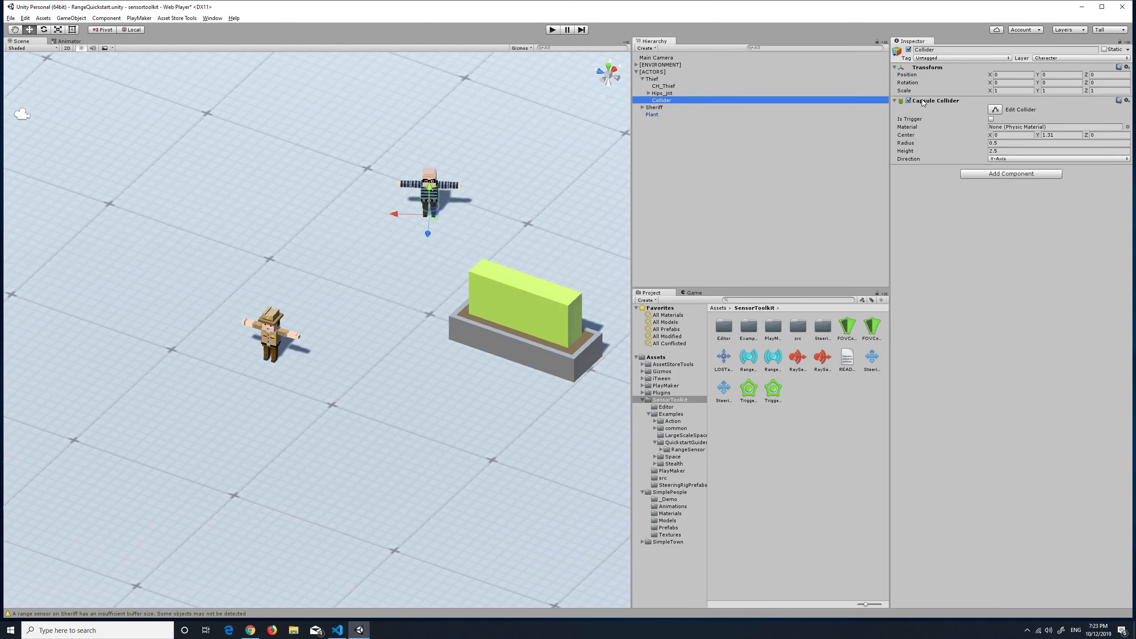
click(649, 80)
click(642, 79)
Add a Range Sensor component to the Sheriff and set its sensor range to 18.87
click(664, 87)
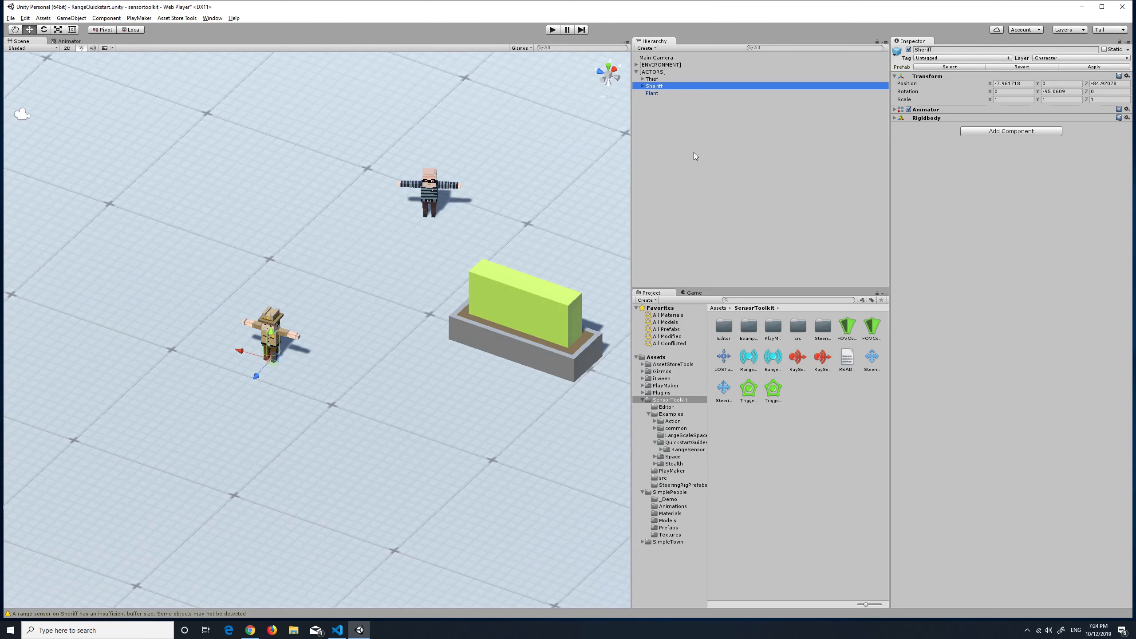
click(1012, 135)
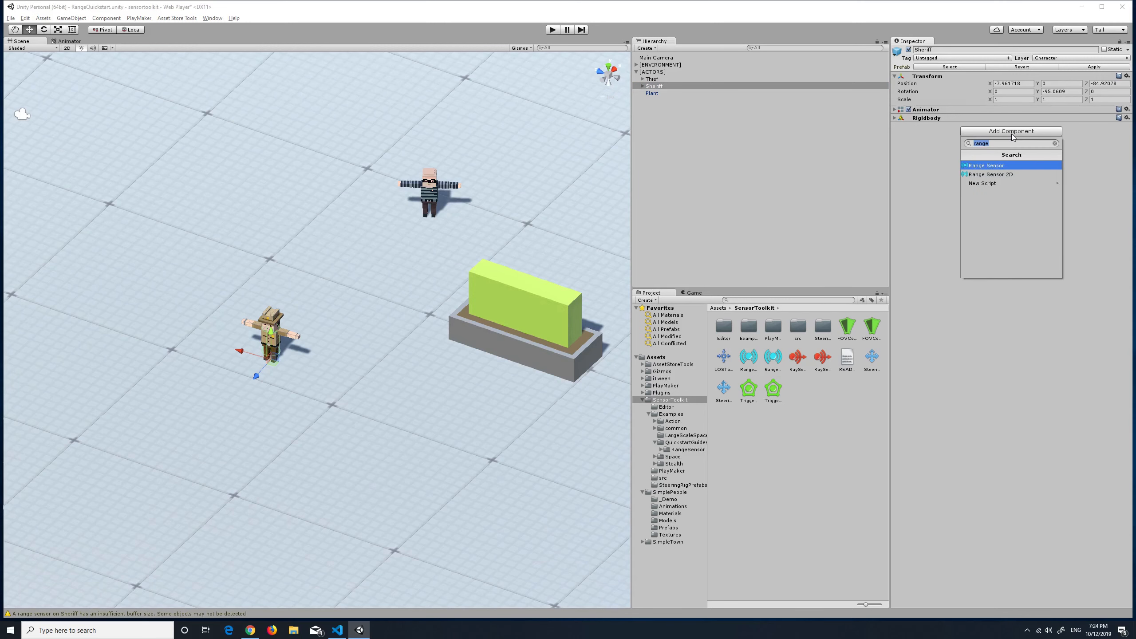
key(Return)
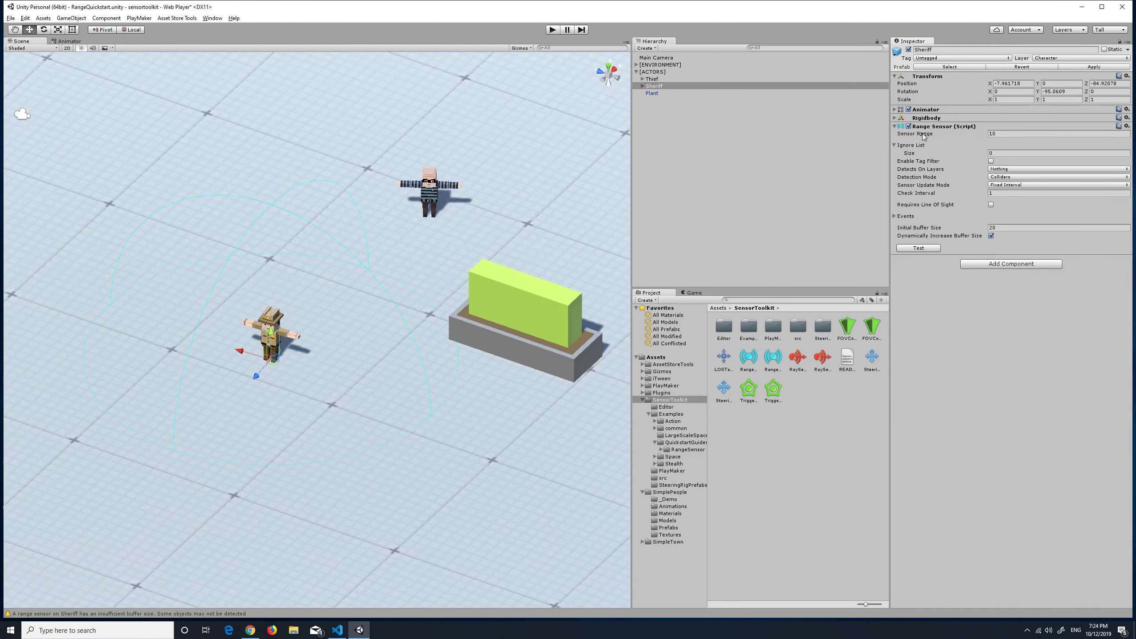
drag(918, 137, 965, 138)
Add the Sheriff to the sensor's ignore list and make the sensor detect on the Character layer
drag(659, 88, 925, 149)
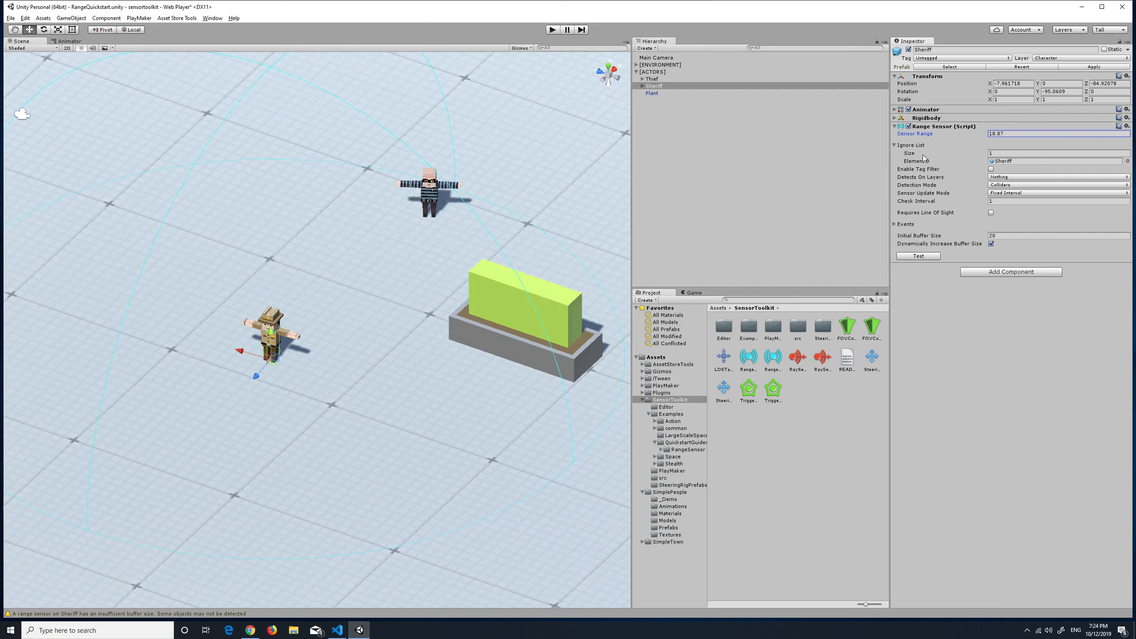
mouse_move(923, 172)
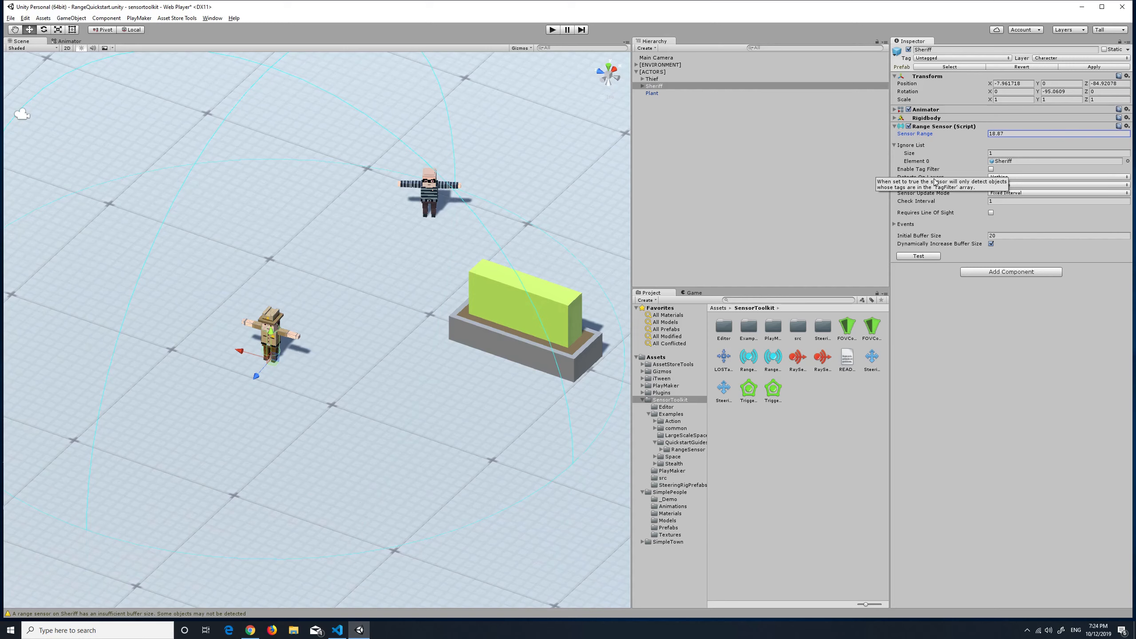
click(1008, 177)
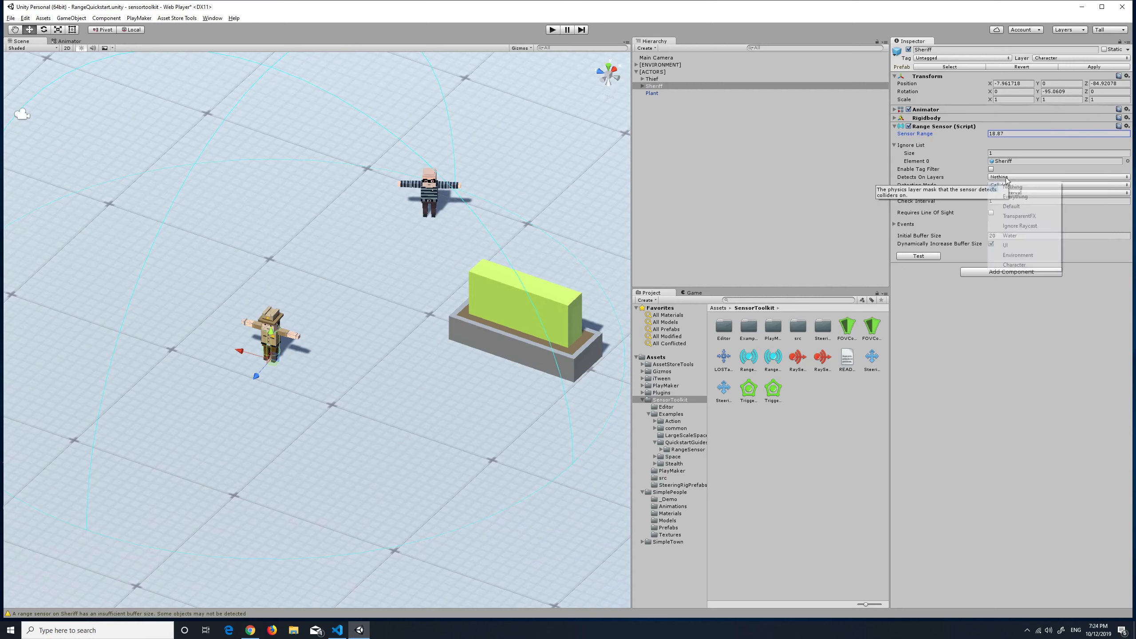
click(1024, 266)
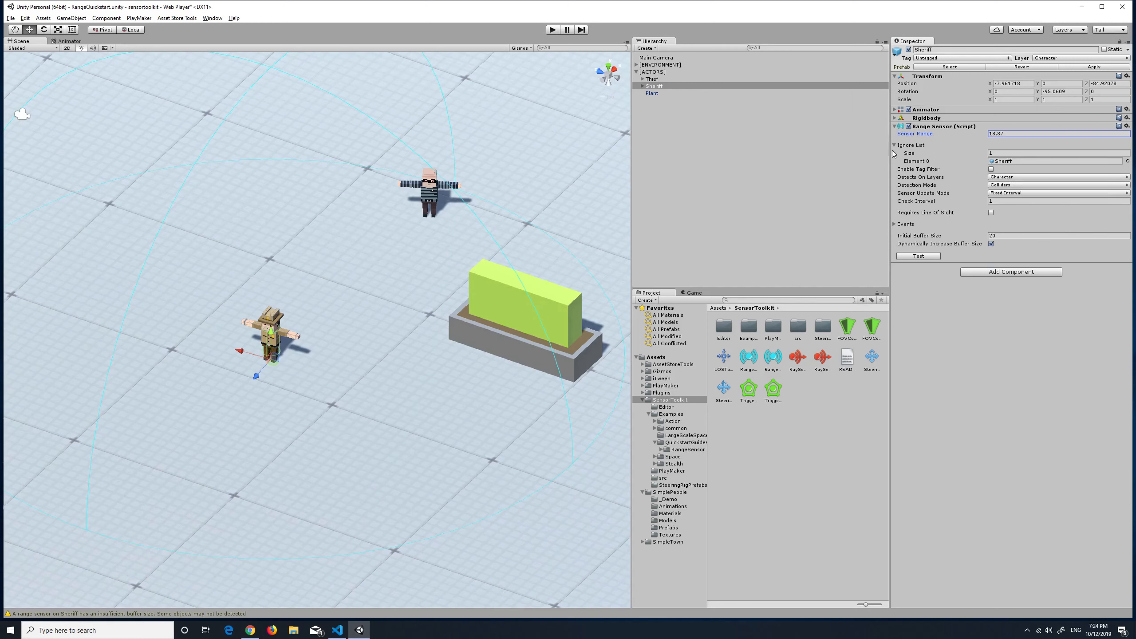
Set the sensor's detection mode to Rigid Bodies and test its detection
click(1009, 188)
click(1011, 203)
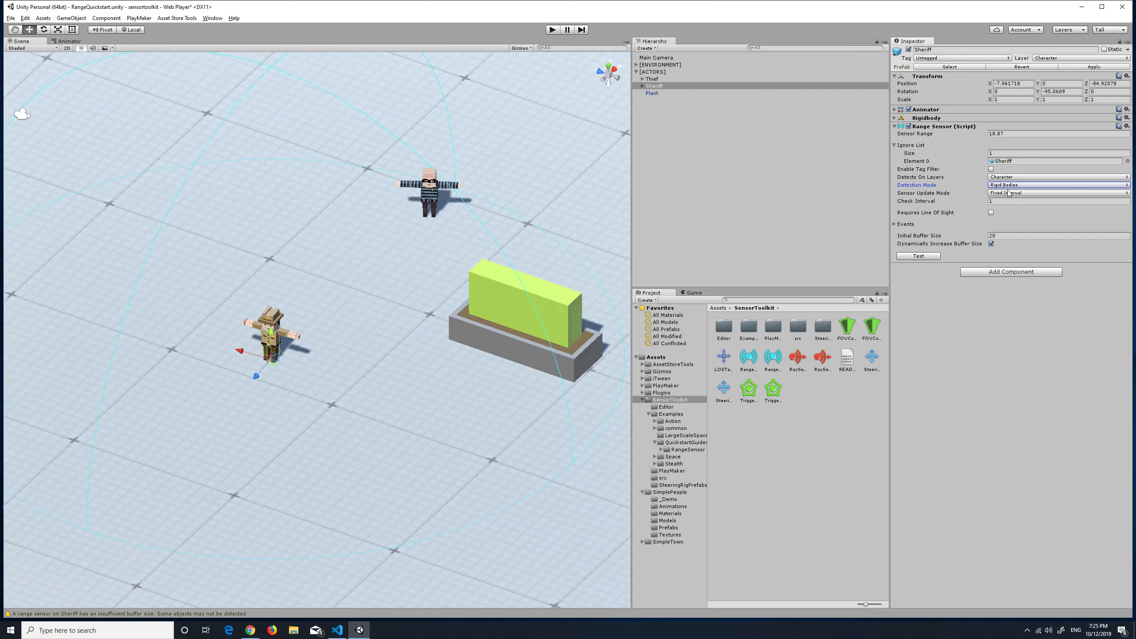
click(920, 257)
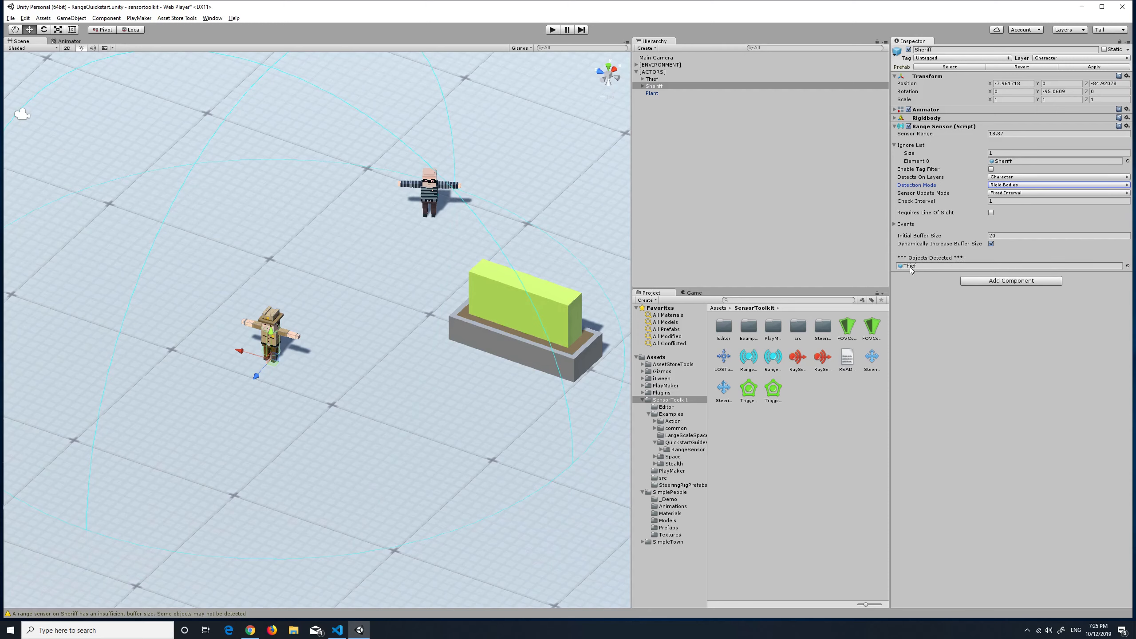
Try the Colliders detection mode and open the first detected collider to find which character it belongs to
click(999, 185)
click(1022, 196)
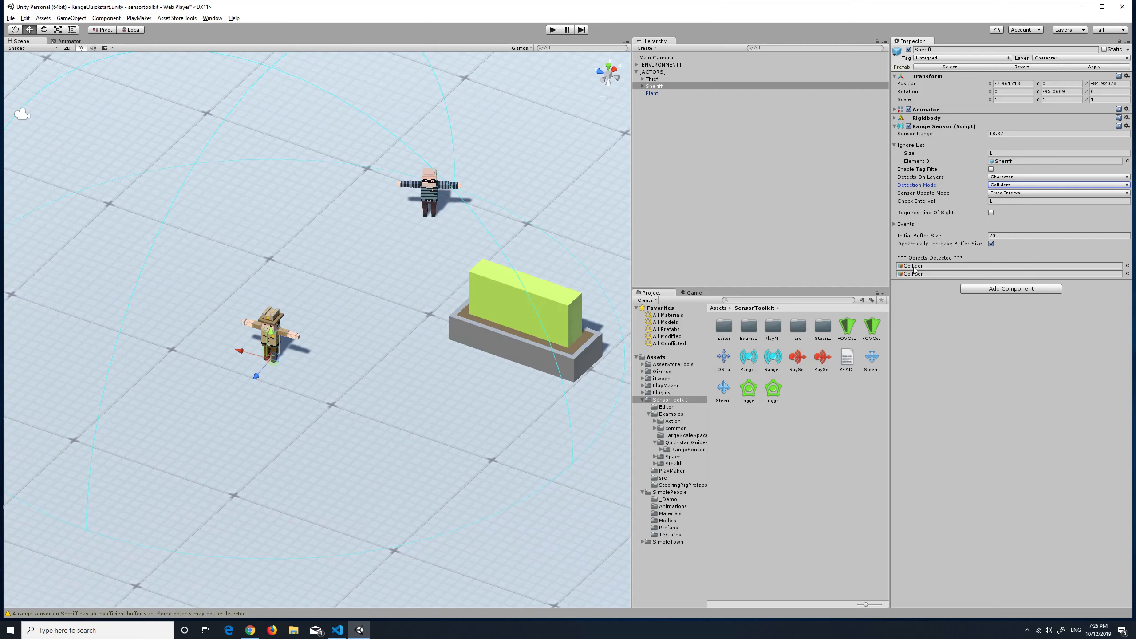
click(915, 265)
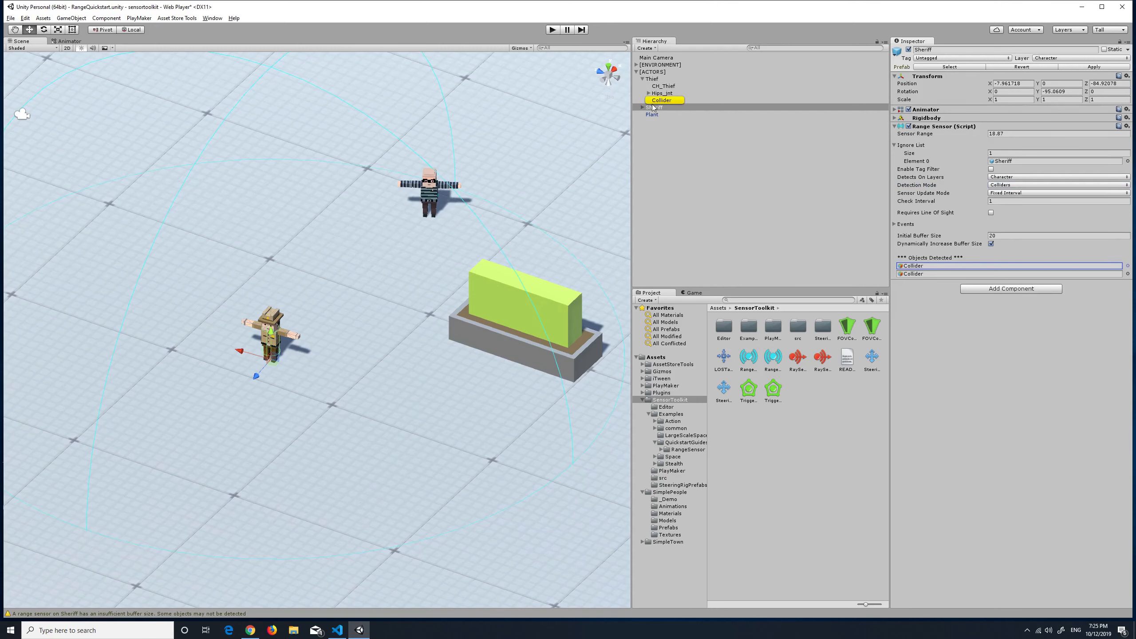
double_click(916, 265)
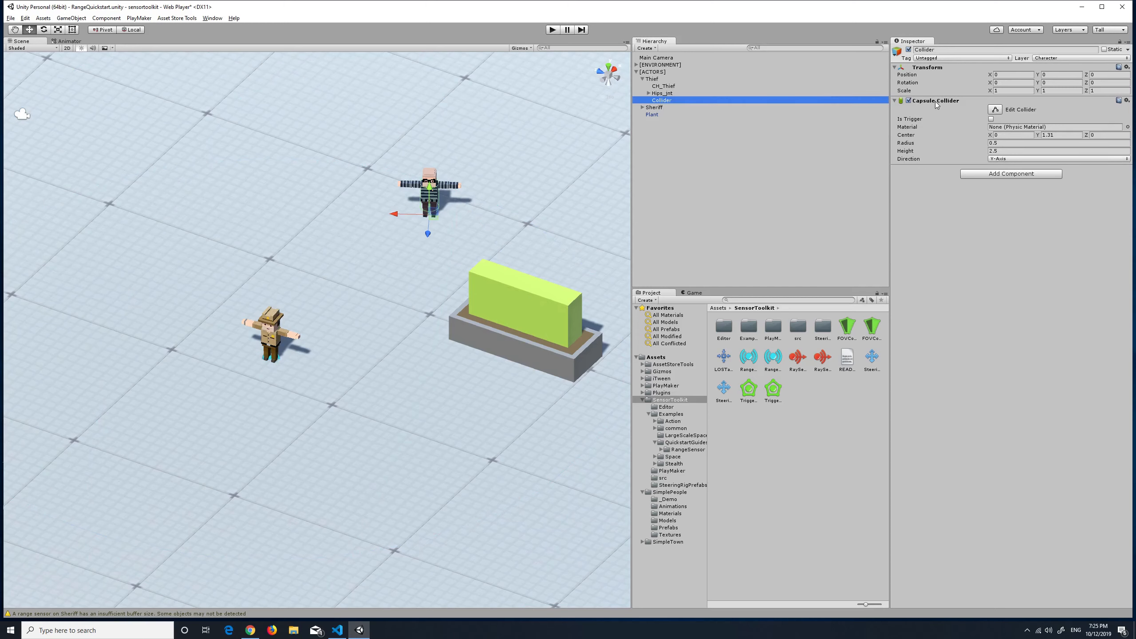
Inspect the Thief's components and locate the second detected collider among the Sheriff's child objects
click(661, 80)
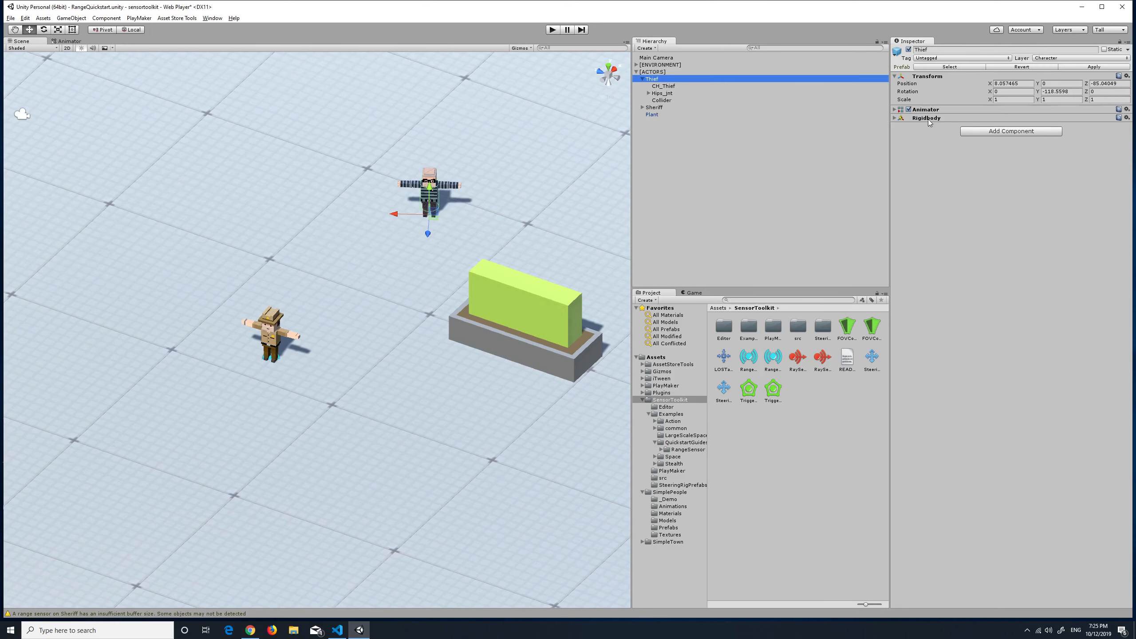
click(642, 78)
click(660, 86)
click(934, 274)
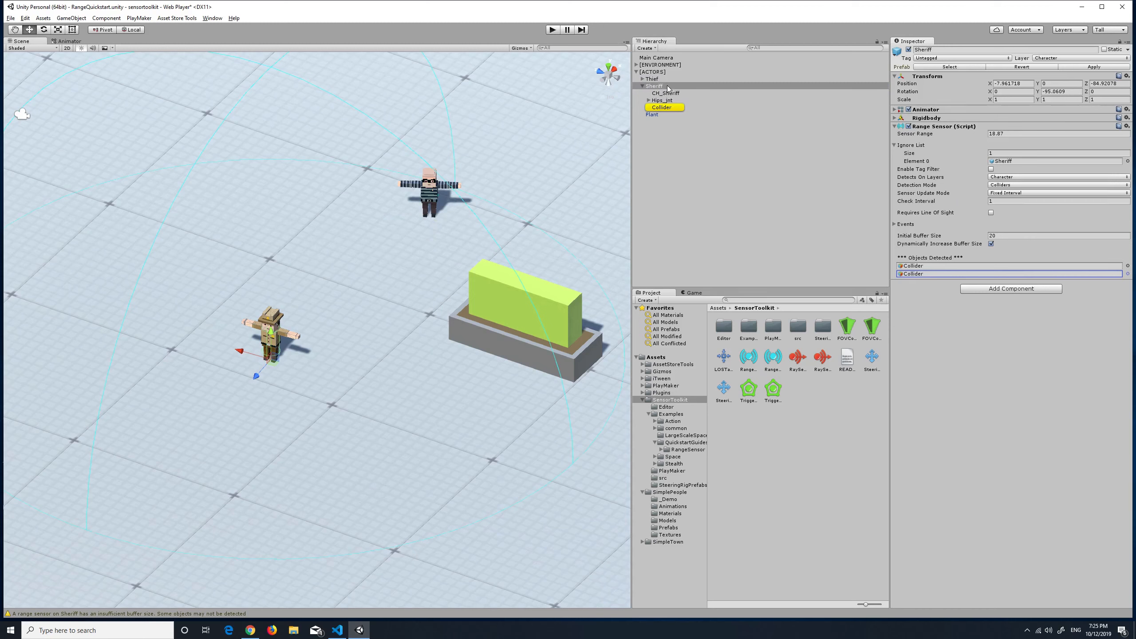
click(642, 86)
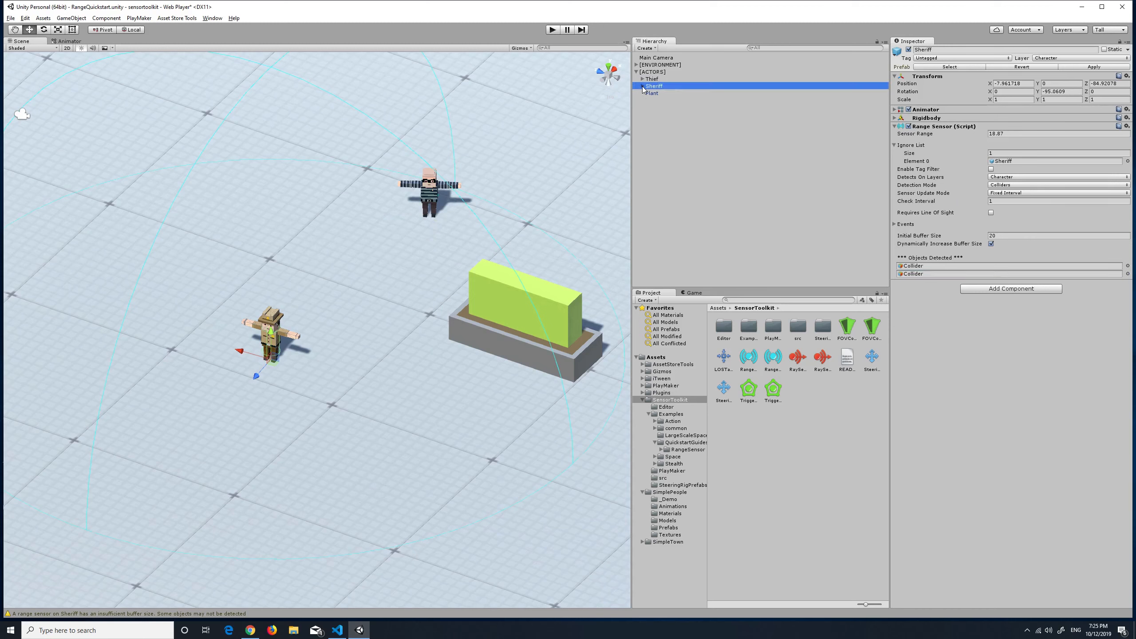
Set the Sheriff's sensor detection mode back to Rigid Bodies
click(1004, 185)
click(1024, 205)
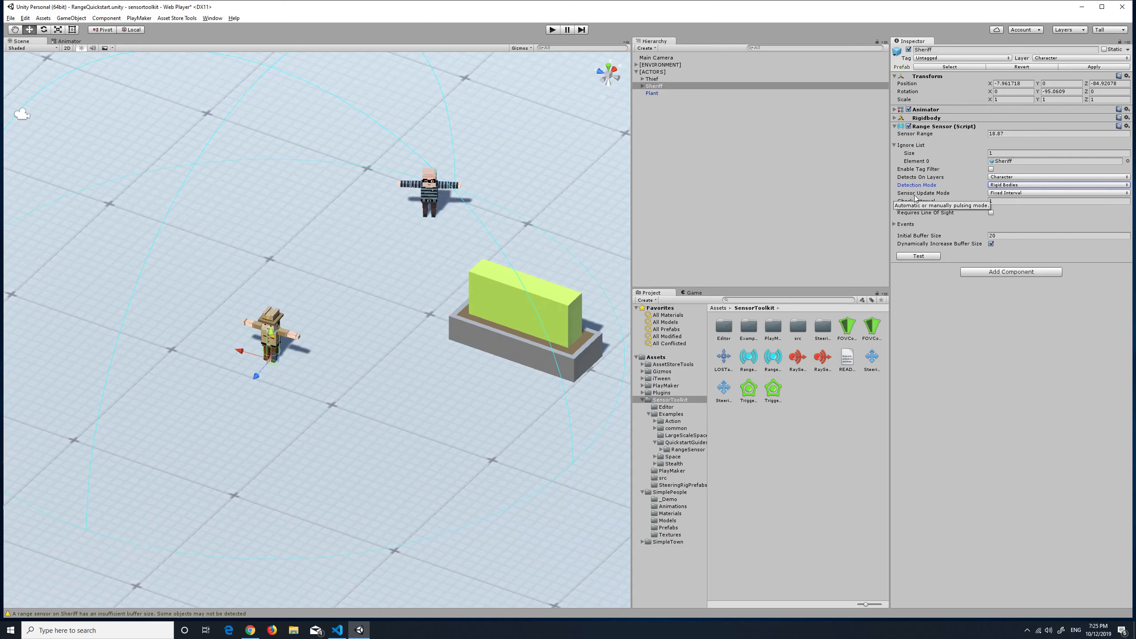
Switch the sensor update mode to Manual and back to Fixed Interval, and view the sensor's detection events
click(1008, 193)
click(1021, 213)
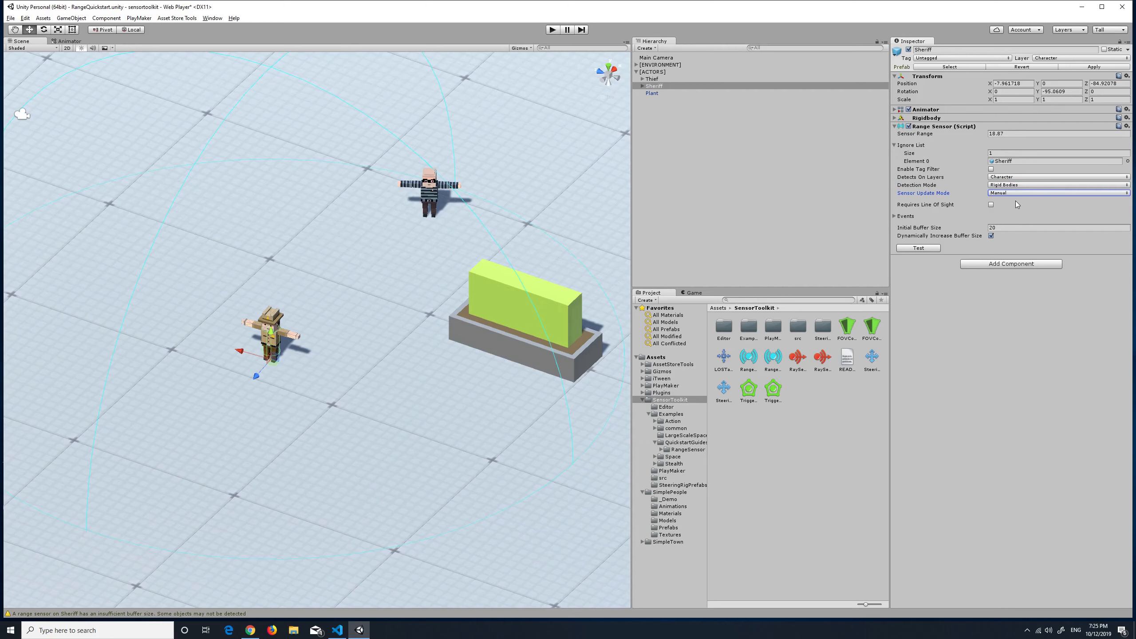
click(1006, 193)
click(1022, 205)
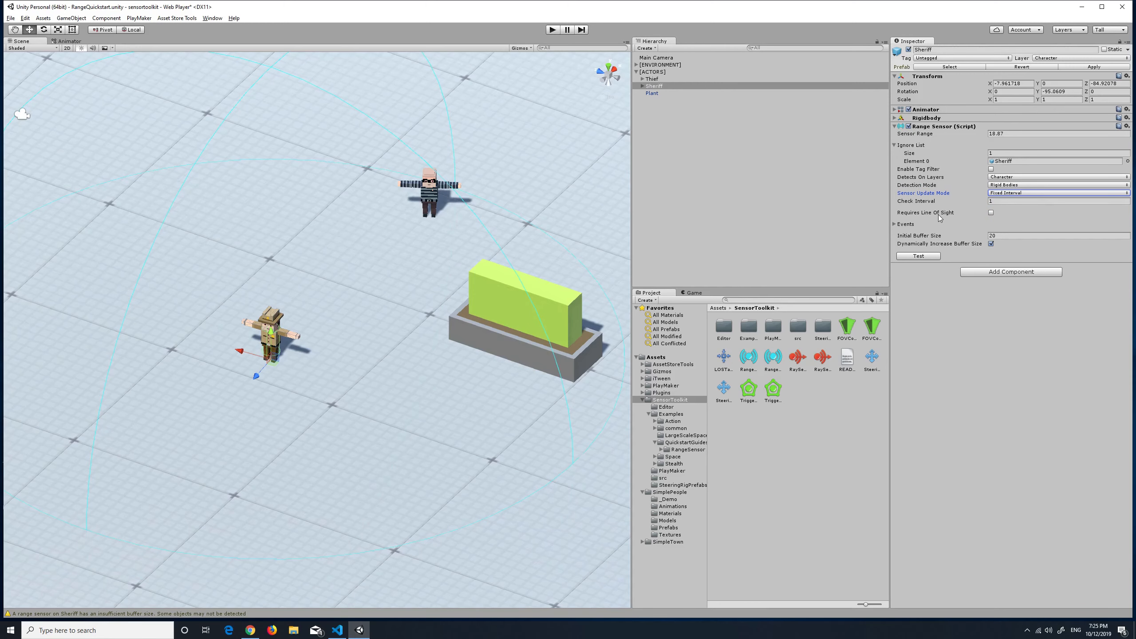
click(893, 224)
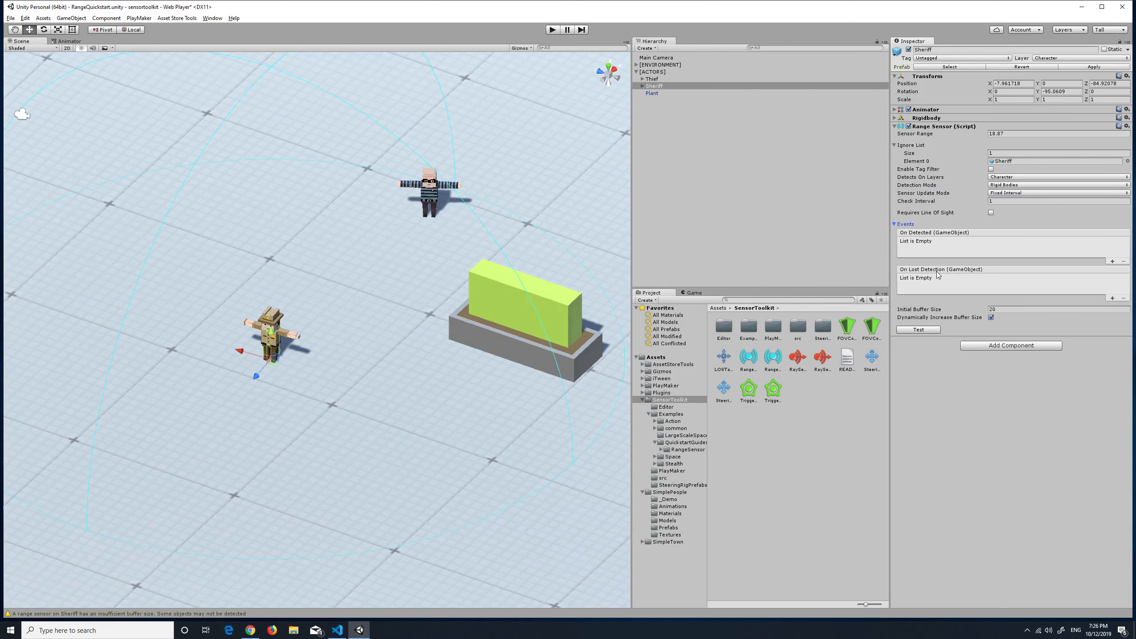
click(895, 224)
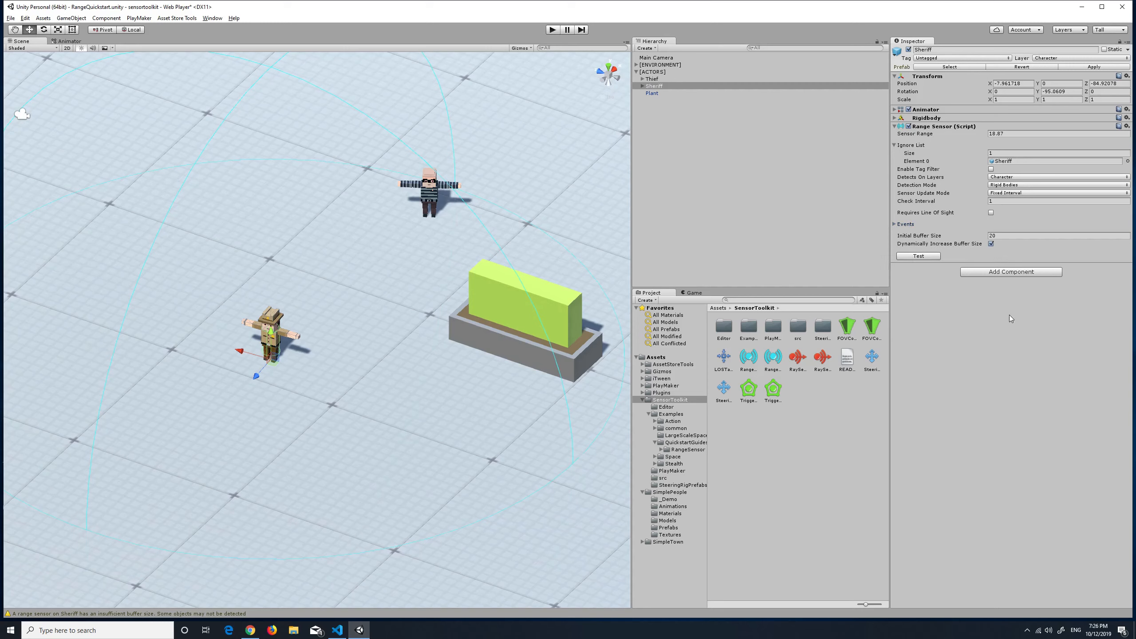
Create a new C# script named SheriffChaseThief and add it to the Sheriff
click(1002, 273)
text(create)
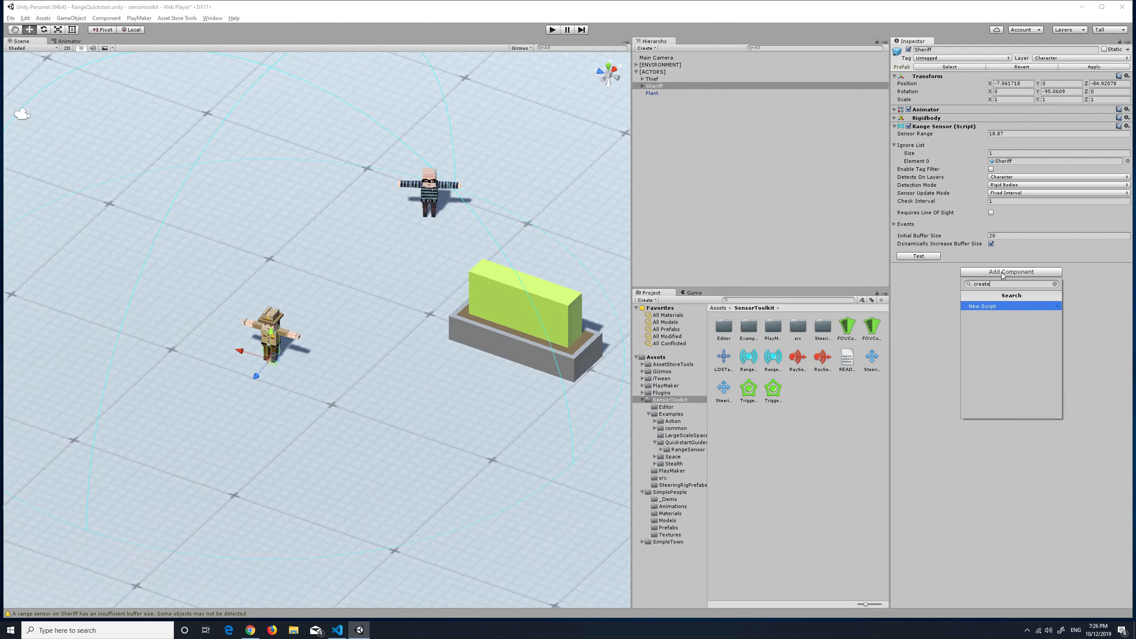
key(Return)
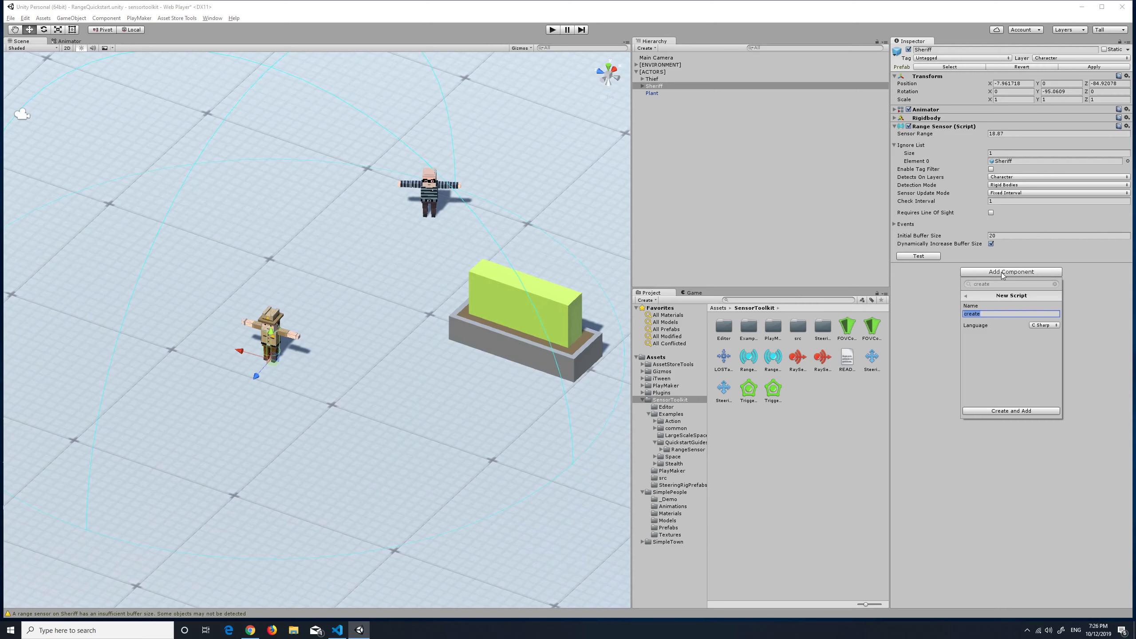
text(SheriffChaseThief)
key(Return)
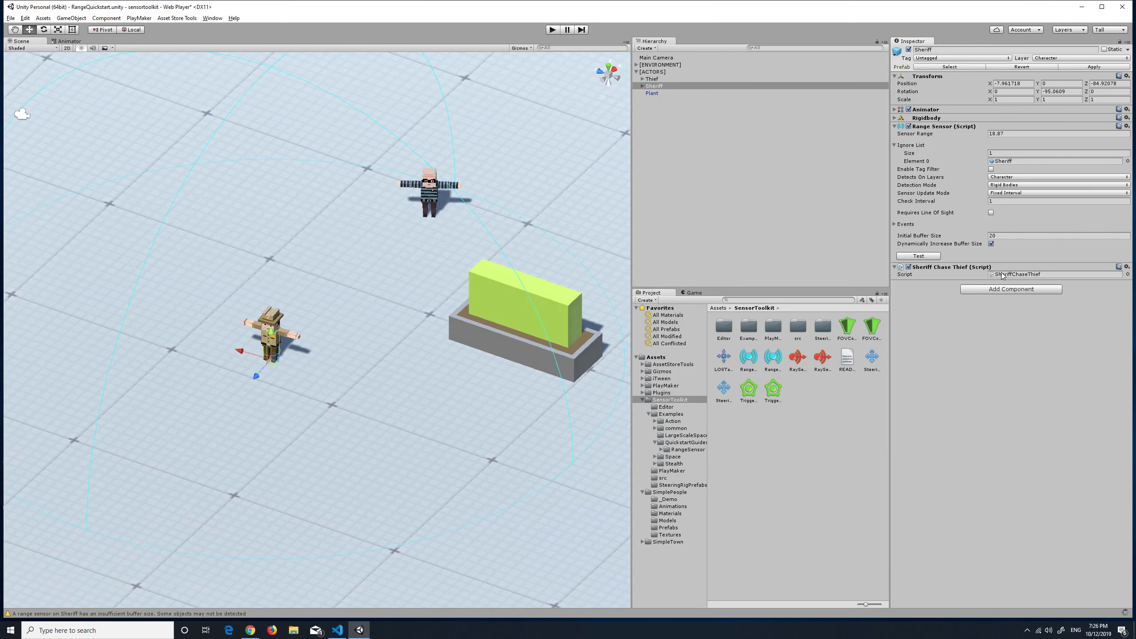
Open the SheriffChaseThief script in Visual Studio and delete its default Start and Update methods
double_click(1001, 275)
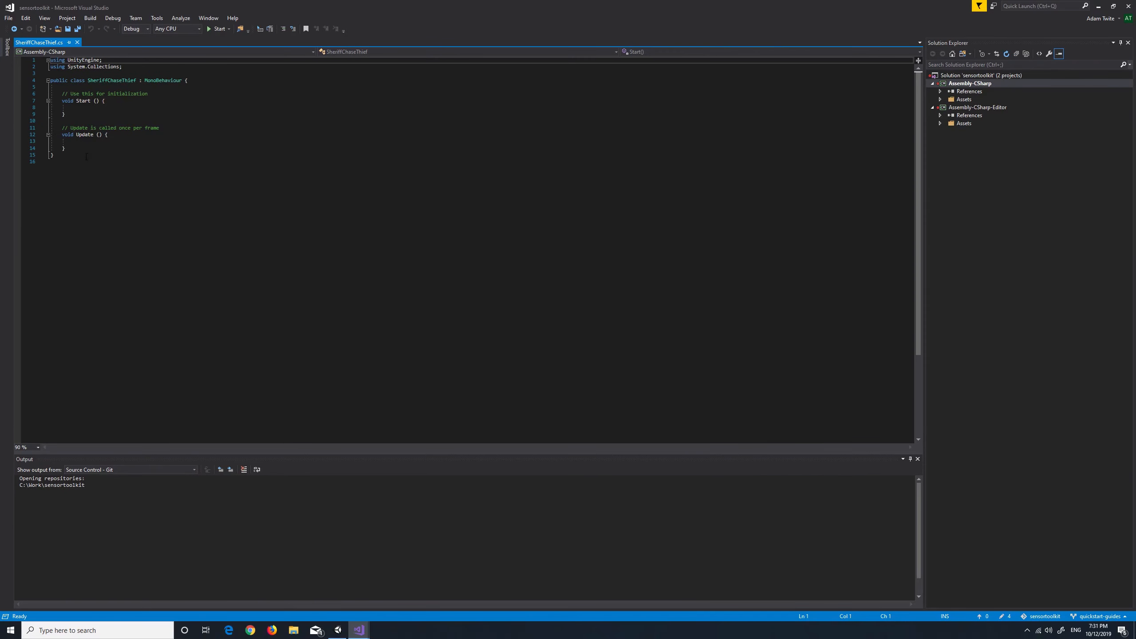
drag(91, 147, 63, 94)
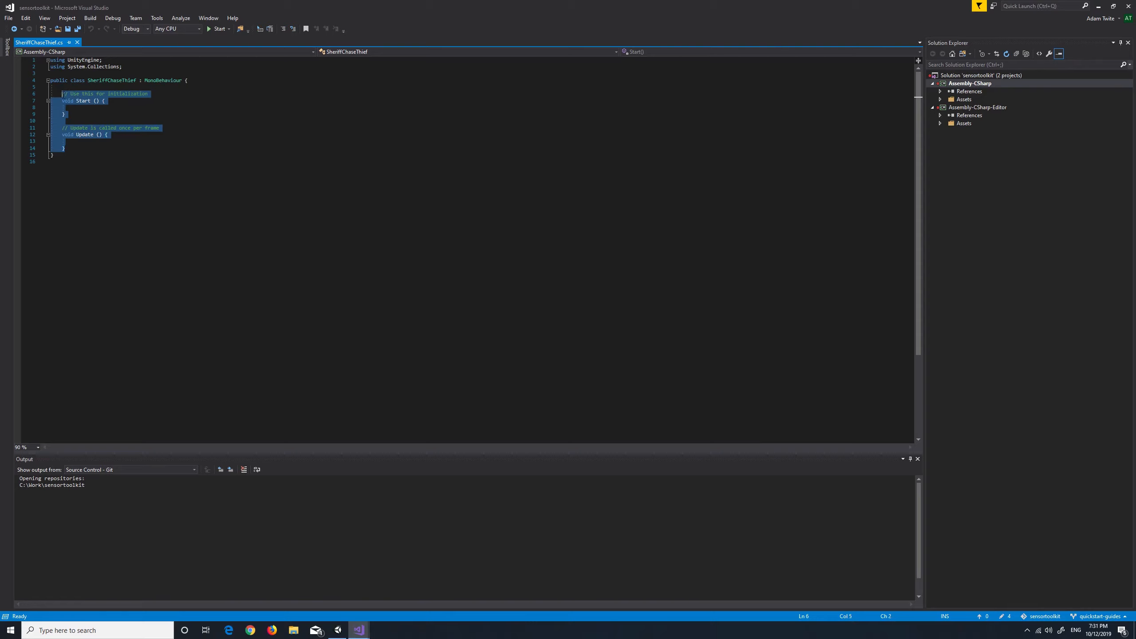
key(Delete)
Import the SensorToolkit namespace below the existing using directives and save the script
click(210, 67)
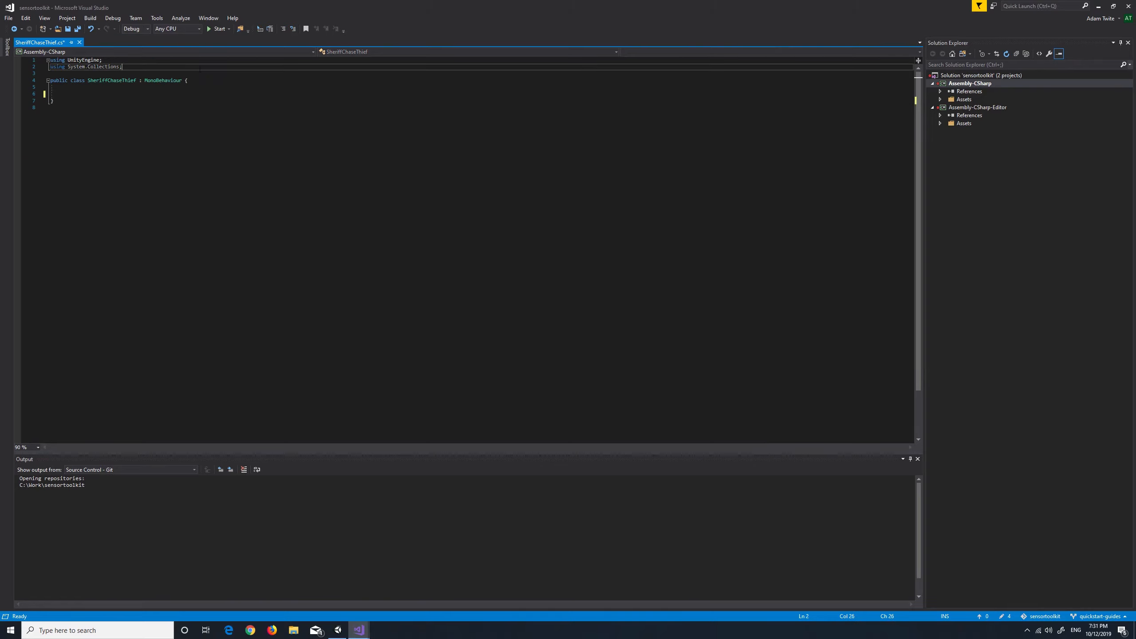
key(Return)
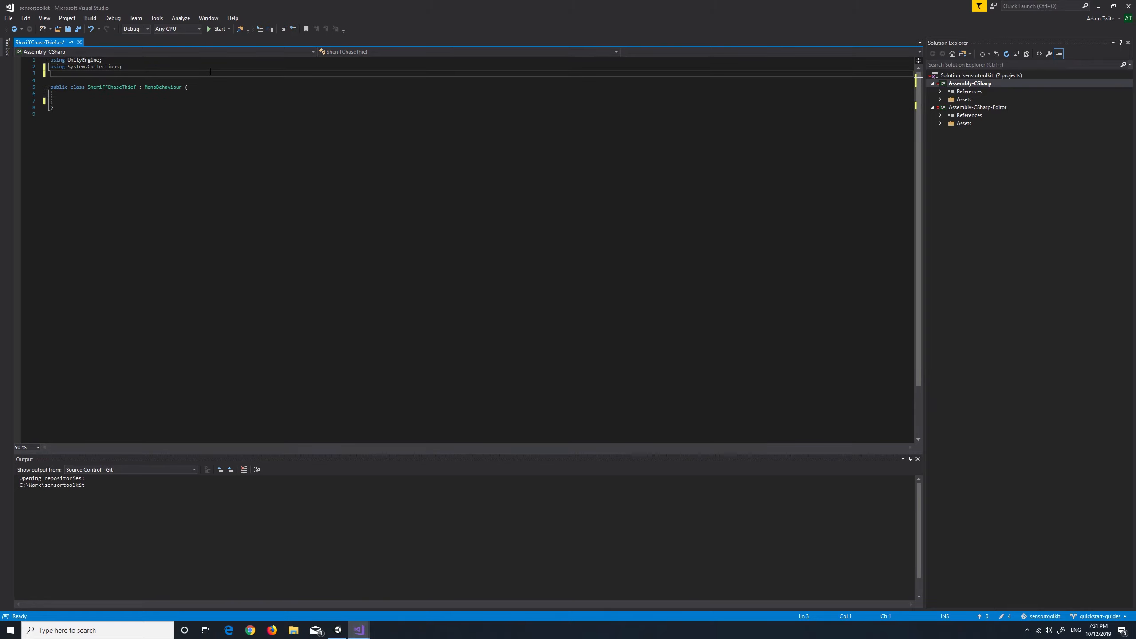
text(using SensorToolkit;)
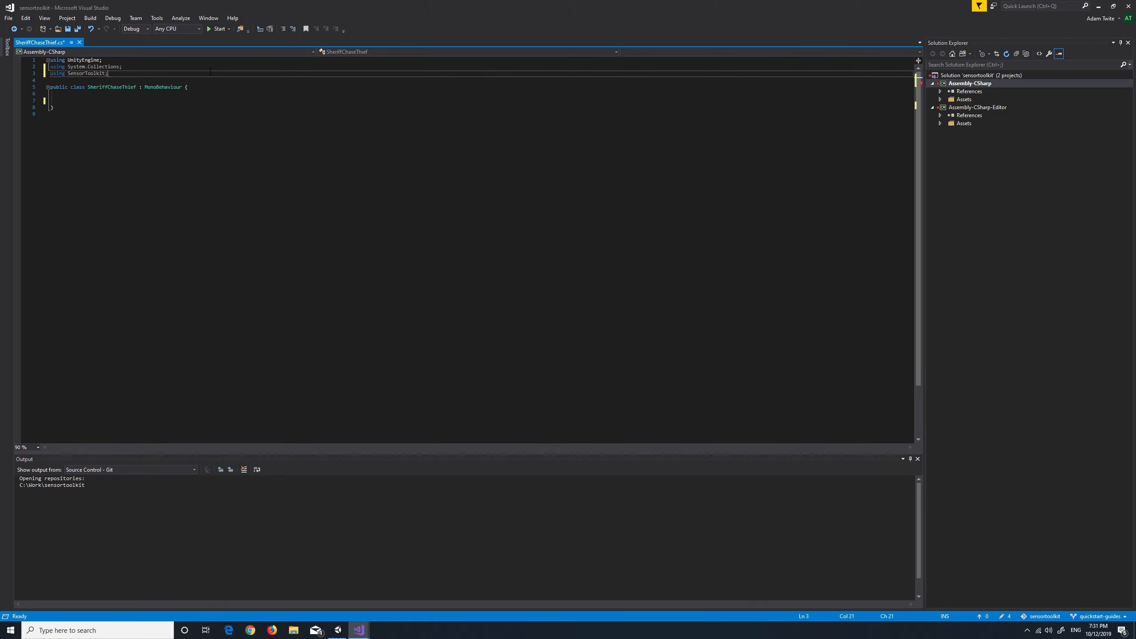
key(ctrl+s)
Declare two public fields in the class: a RangeSensor named sensor and an Animator named animator
click(360, 101)
text(public RangeSensor)
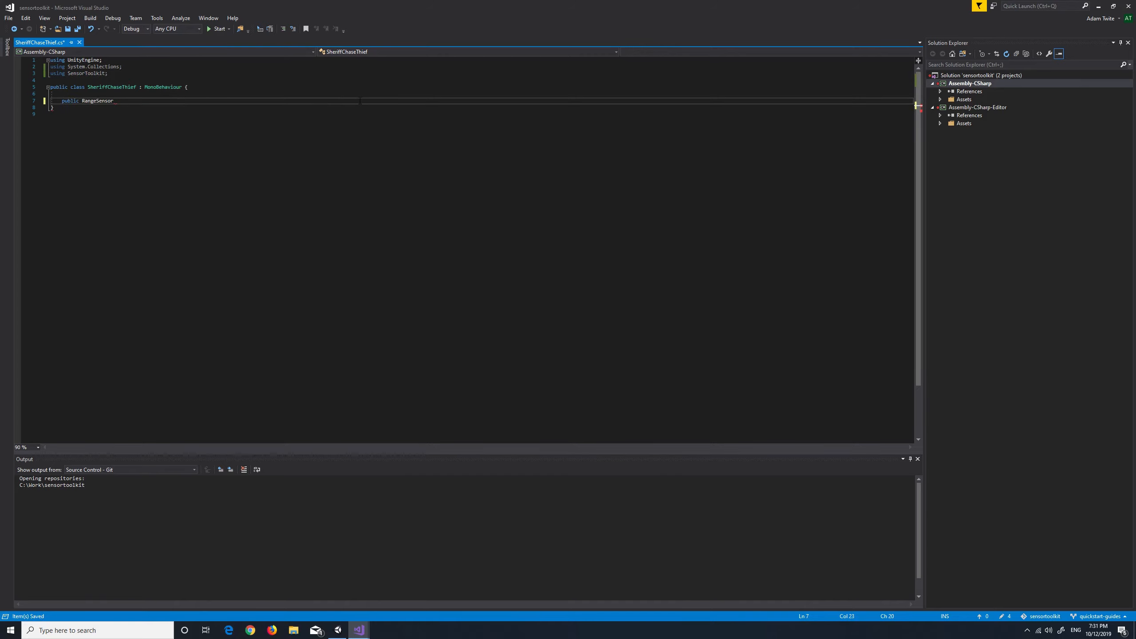
text( sensor;)
key(Return)
text(public Ani)
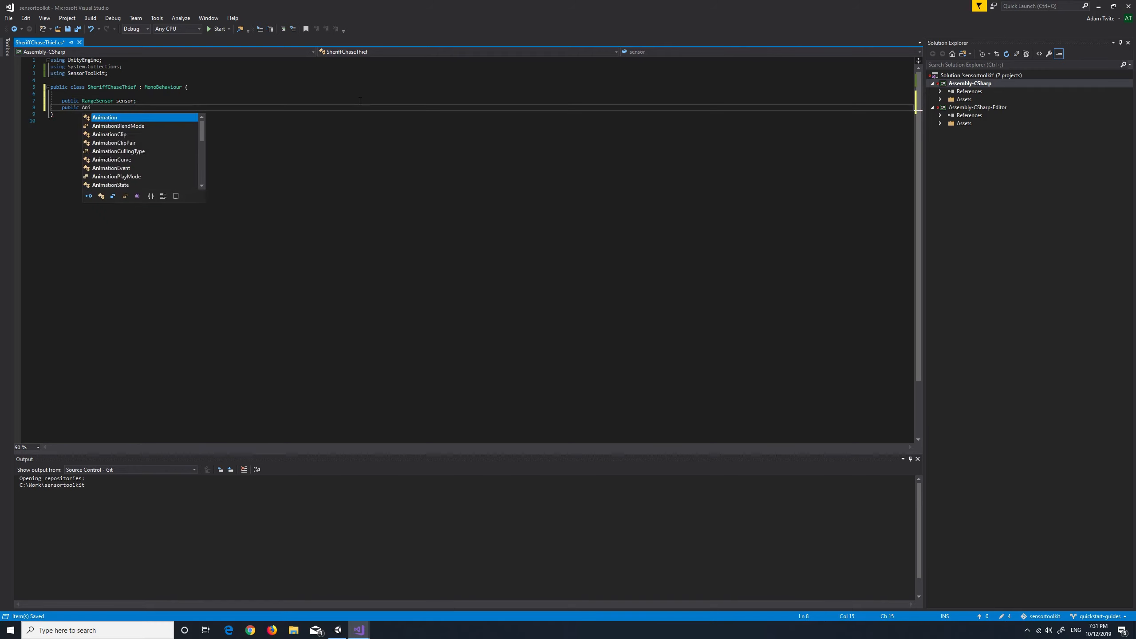
text(mator animator;)
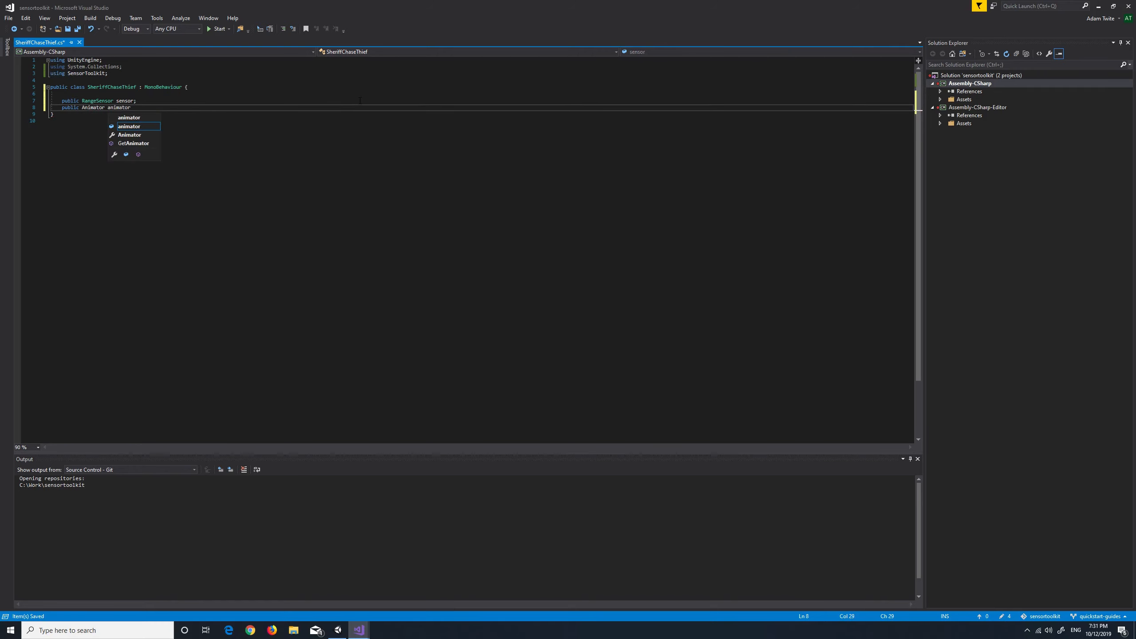
Add an empty void Update() method below the field declarations
key(Return)
key(Return)
text(void Update() {)
key(Return)
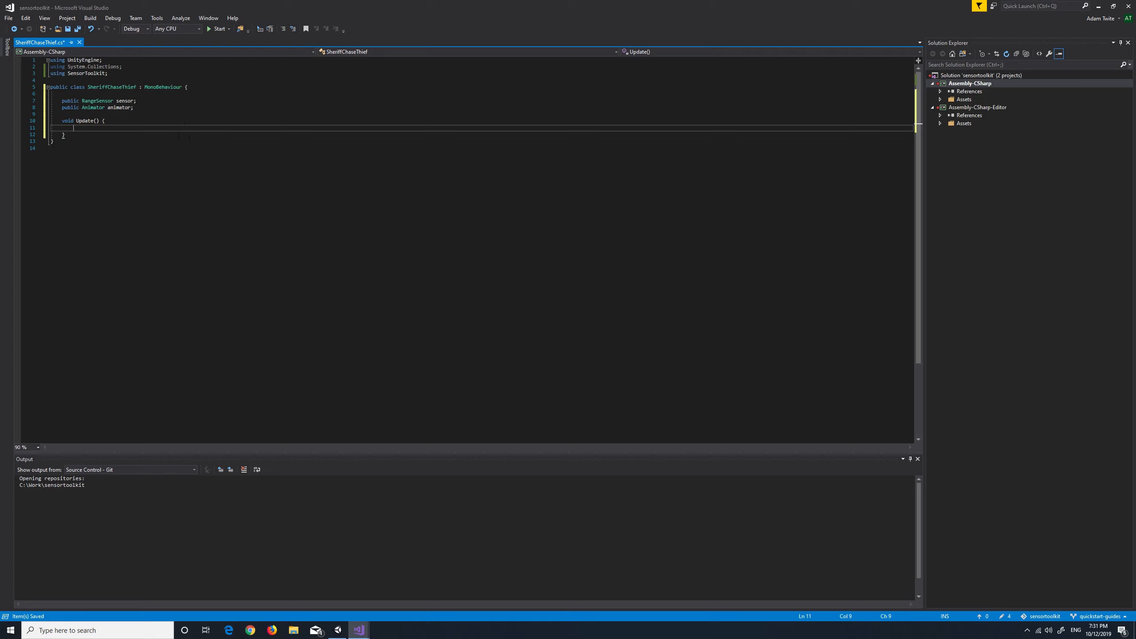
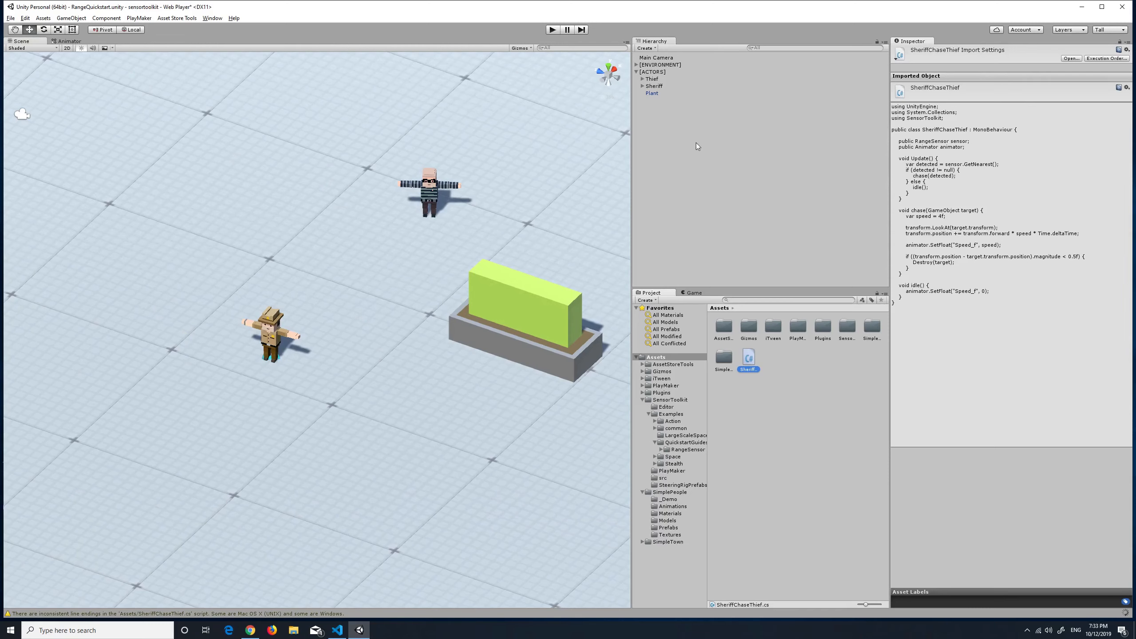
Assign the Sheriff's own Animator and Range Sensor to the Animator and Sensor fields of its Sheriff Chase Thief script and play the scene
click(657, 87)
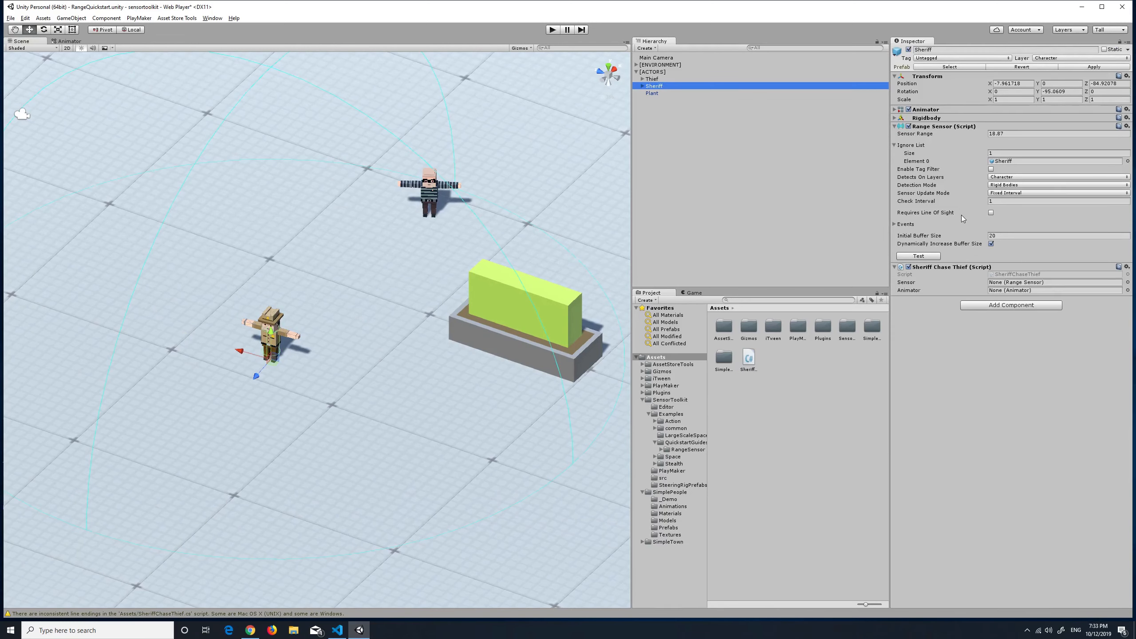
drag(925, 110, 1029, 289)
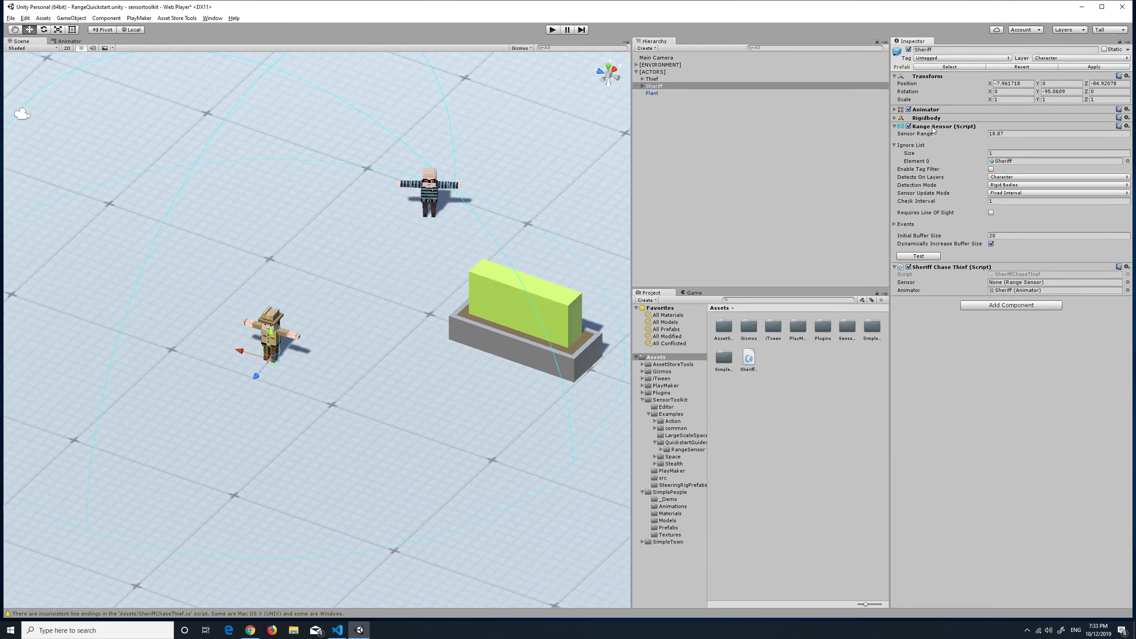
drag(964, 272, 1008, 287)
click(554, 30)
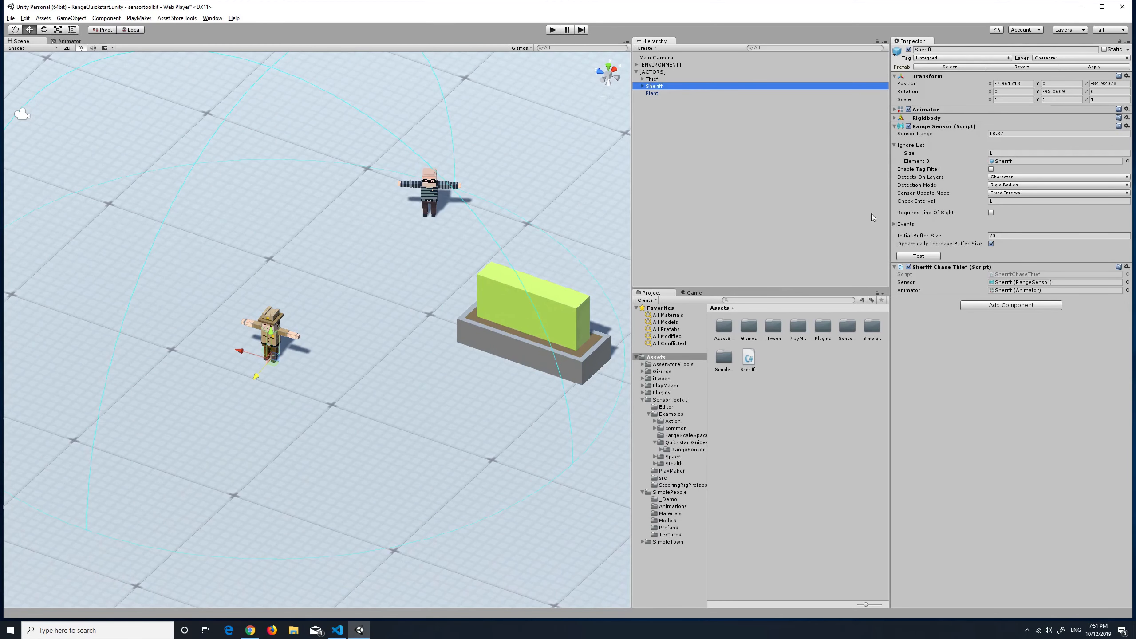
Move the Plant along its Z axis to about -85.6 so it stands between the Sheriff and the Thief
click(527, 319)
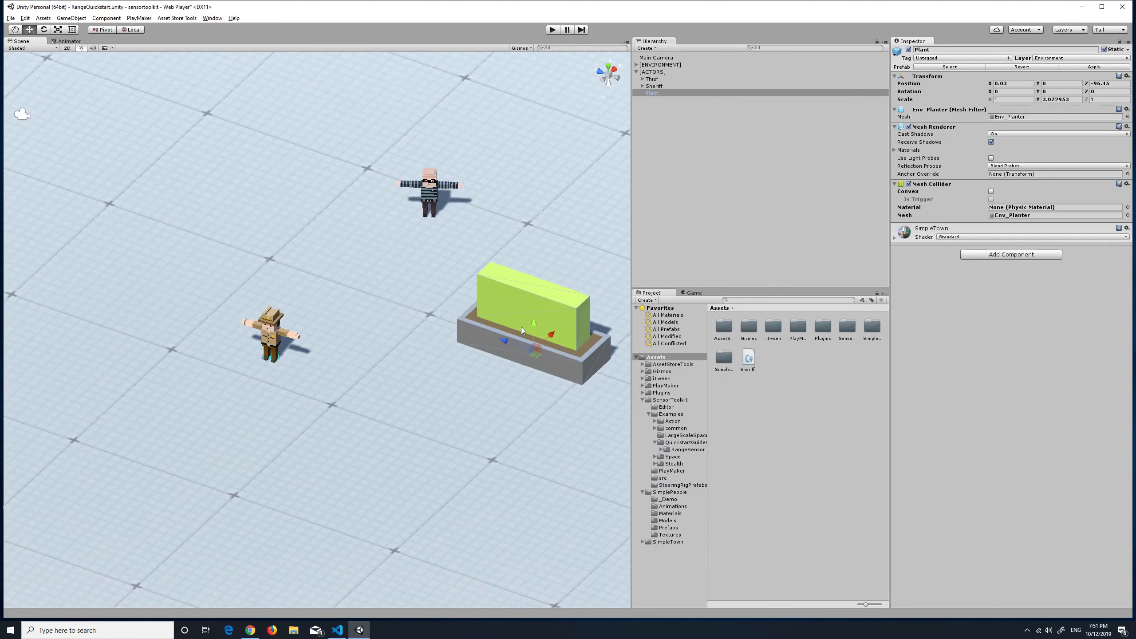
drag(506, 340, 335, 274)
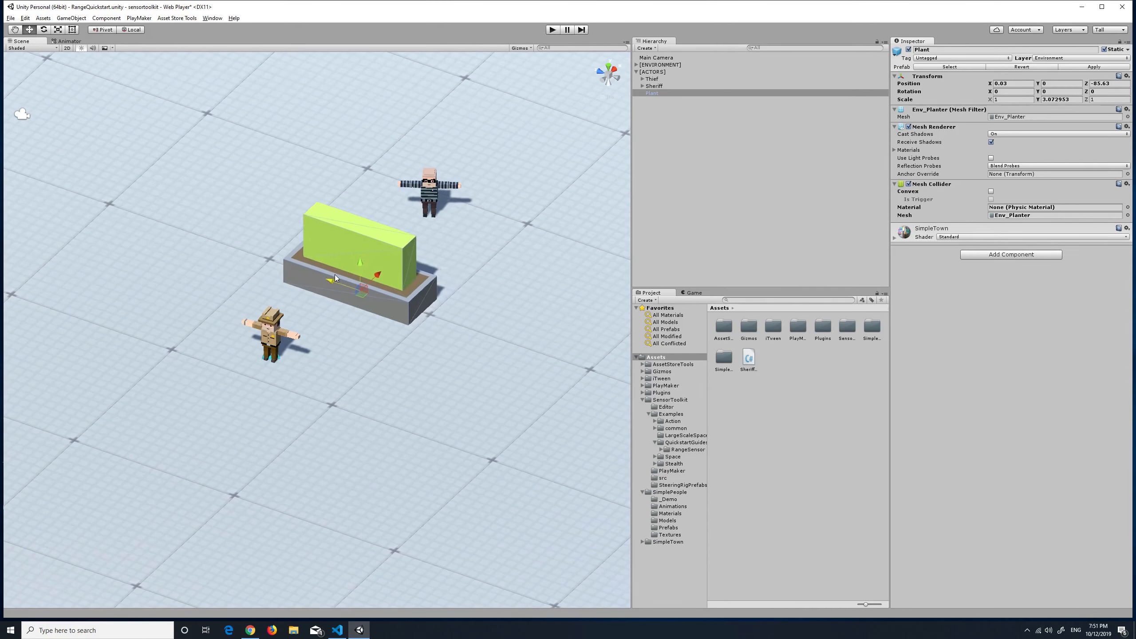
Make the Sheriff's Range Sensor require line of sight, blocked by the Environment layer, with the number of rays set to 5
click(670, 86)
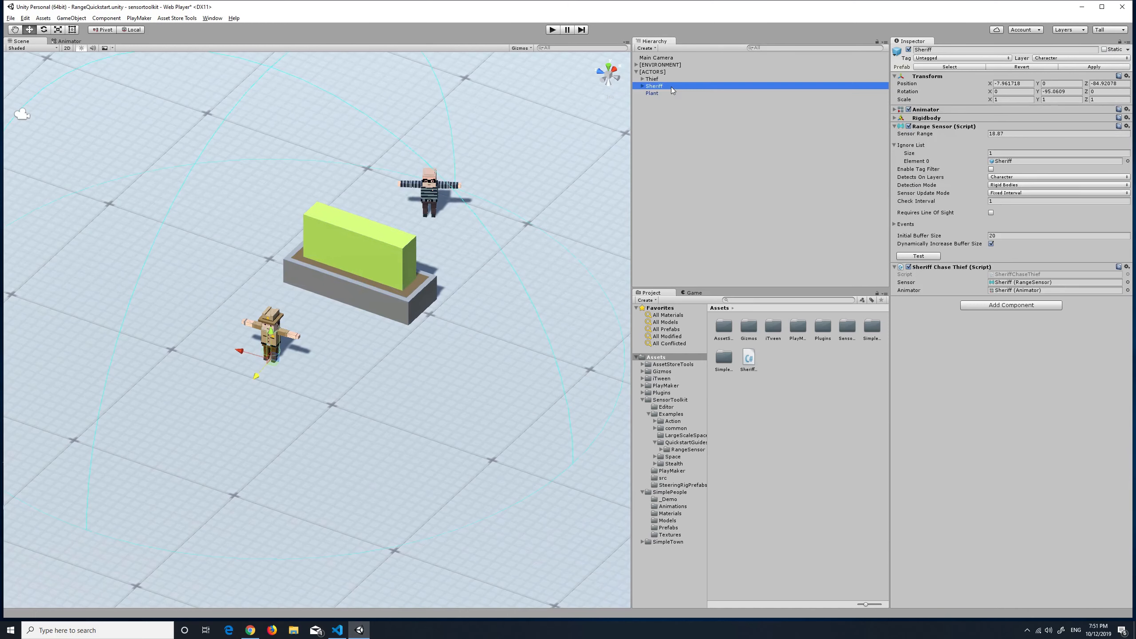
click(990, 213)
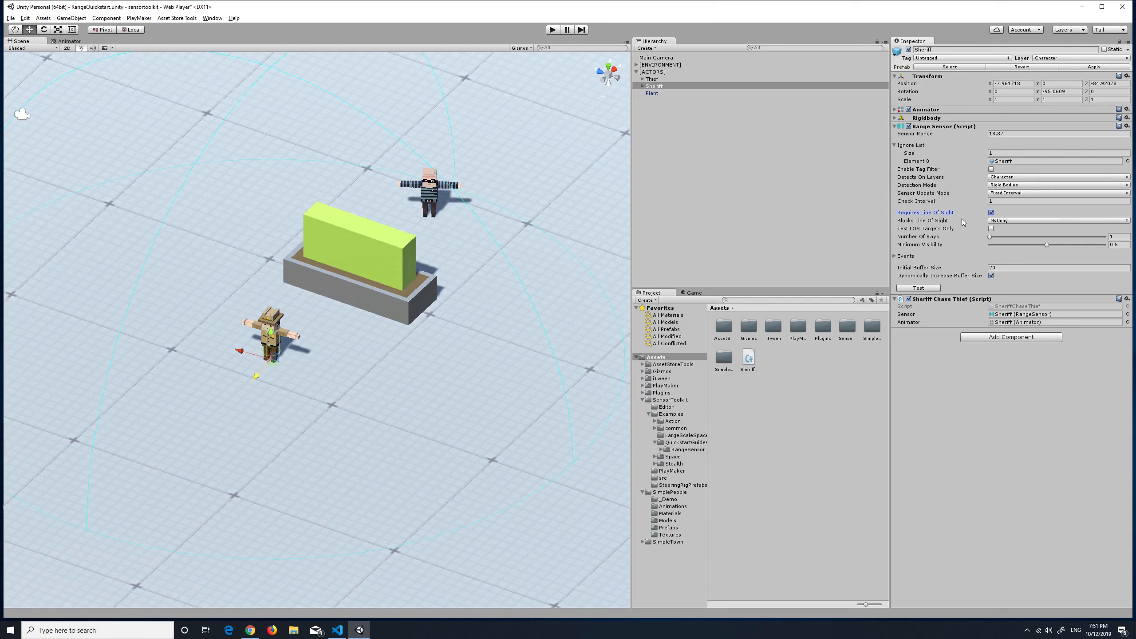
click(1020, 220)
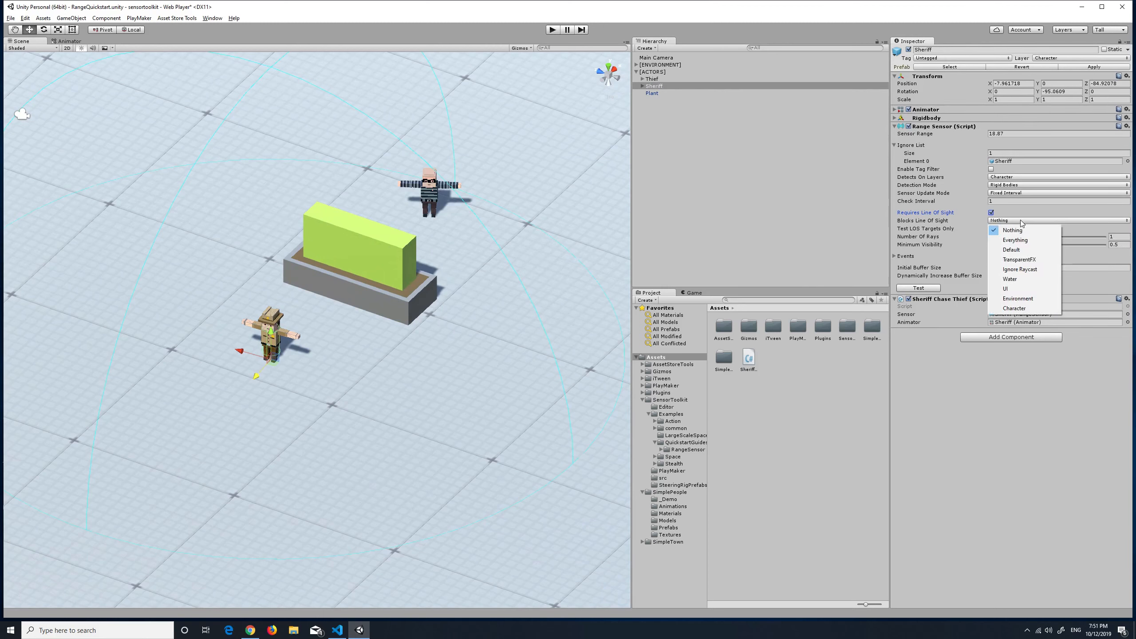
click(1024, 298)
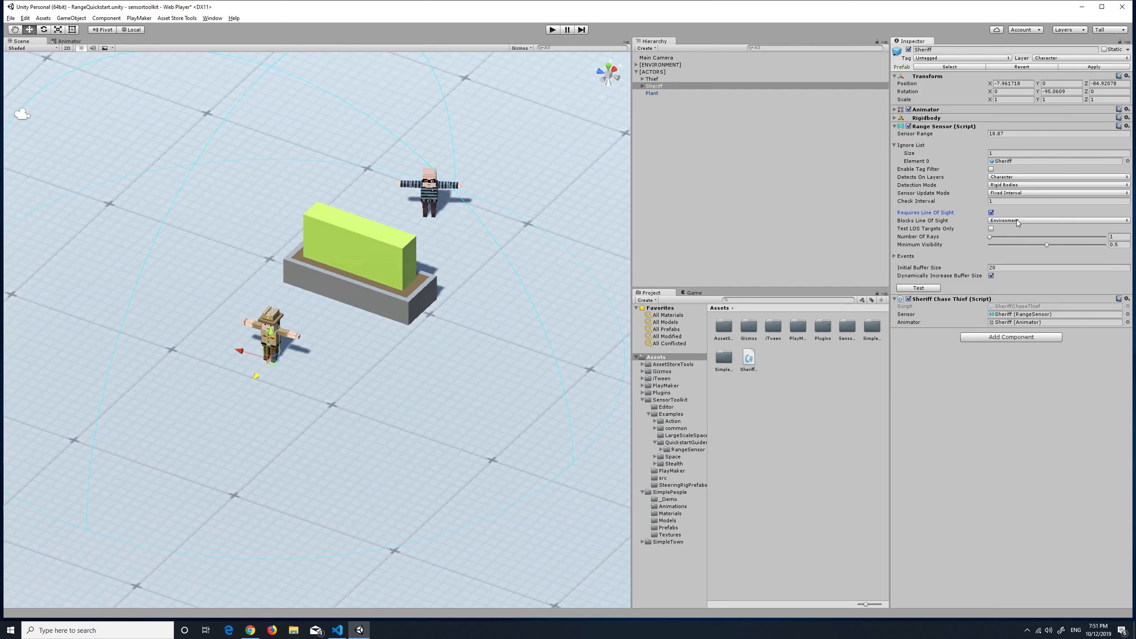
click(1121, 236)
Test the Sheriff's Range Sensor and display its line-of-sight rays toward the Thief
mouse_move(942, 216)
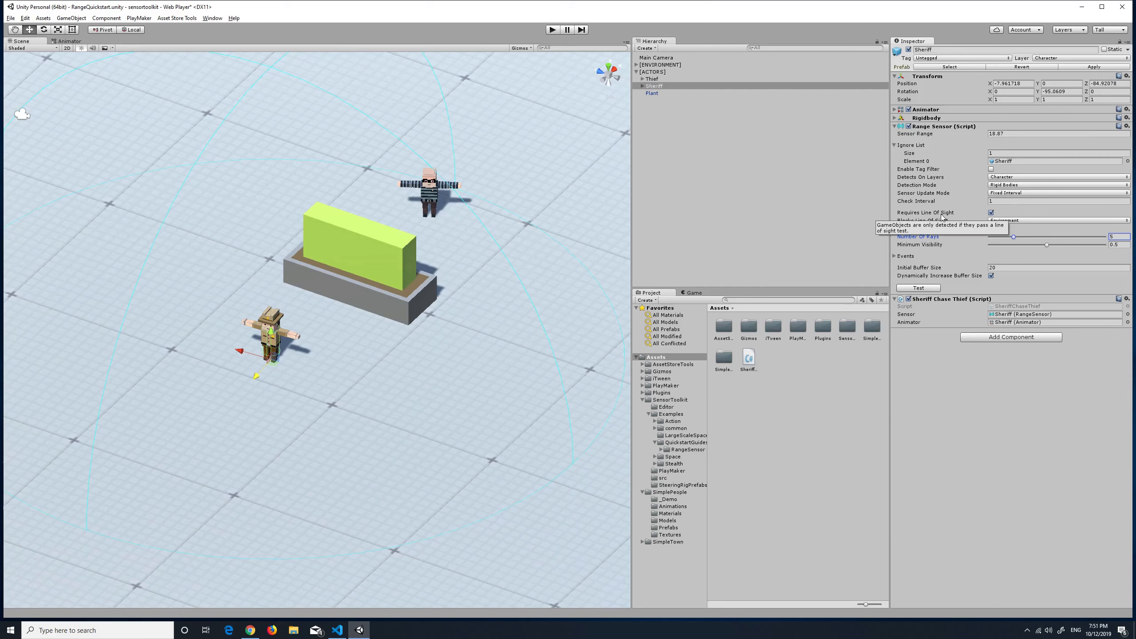
mouse_move(912, 152)
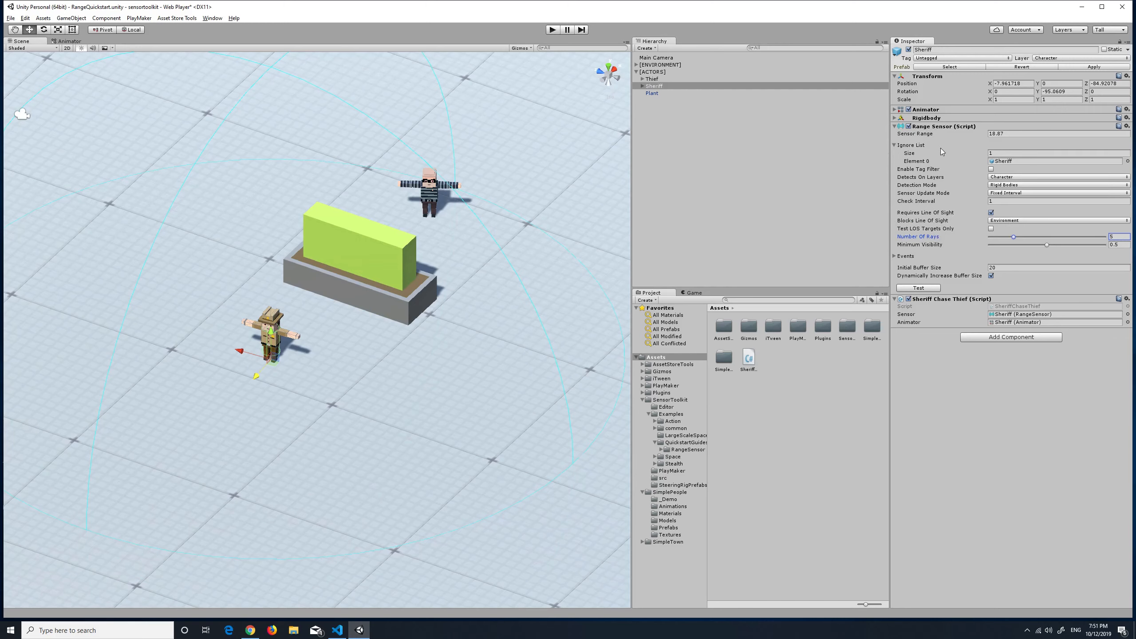
mouse_move(932, 196)
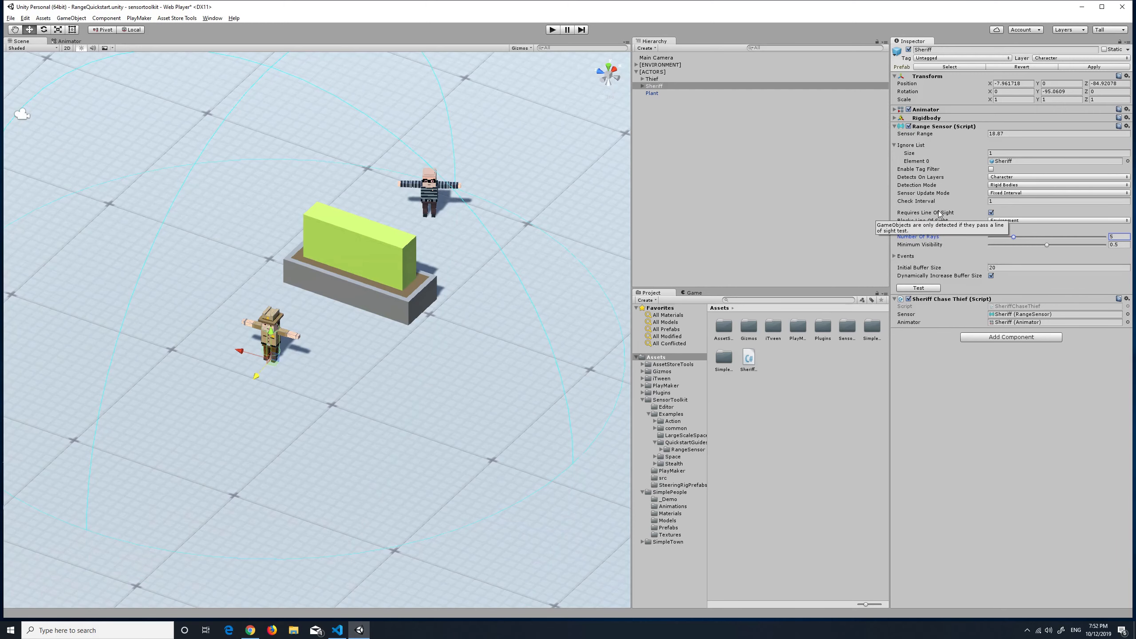
click(917, 288)
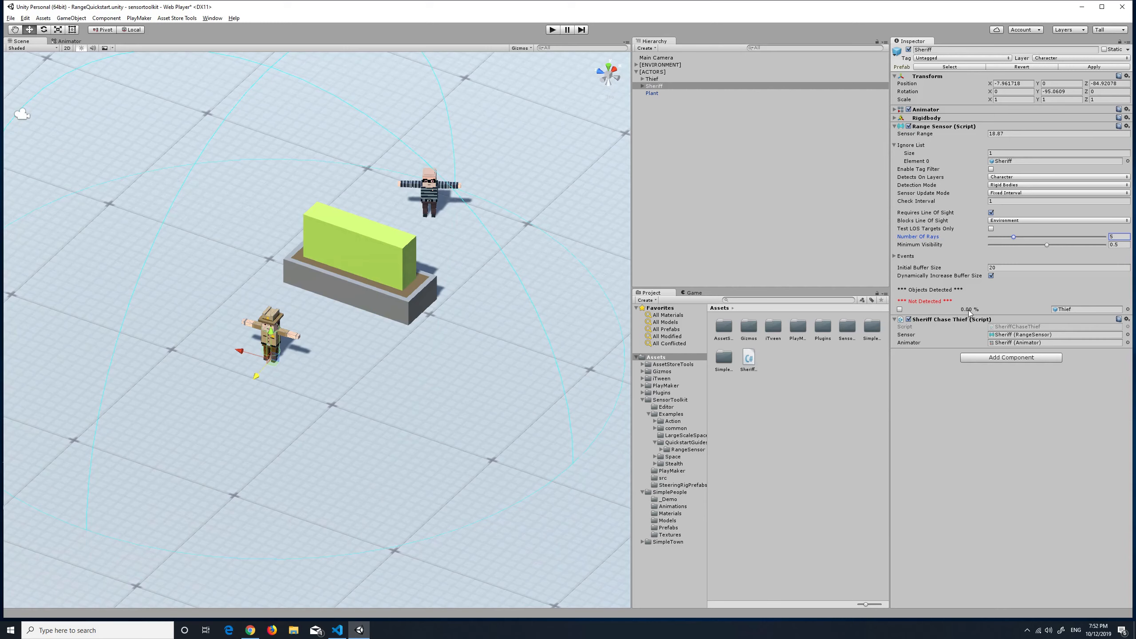
click(899, 310)
click(898, 309)
click(899, 309)
Create an empty child object named Eyes under the Sheriff and raise it to head height, about Y 2.3
click(642, 86)
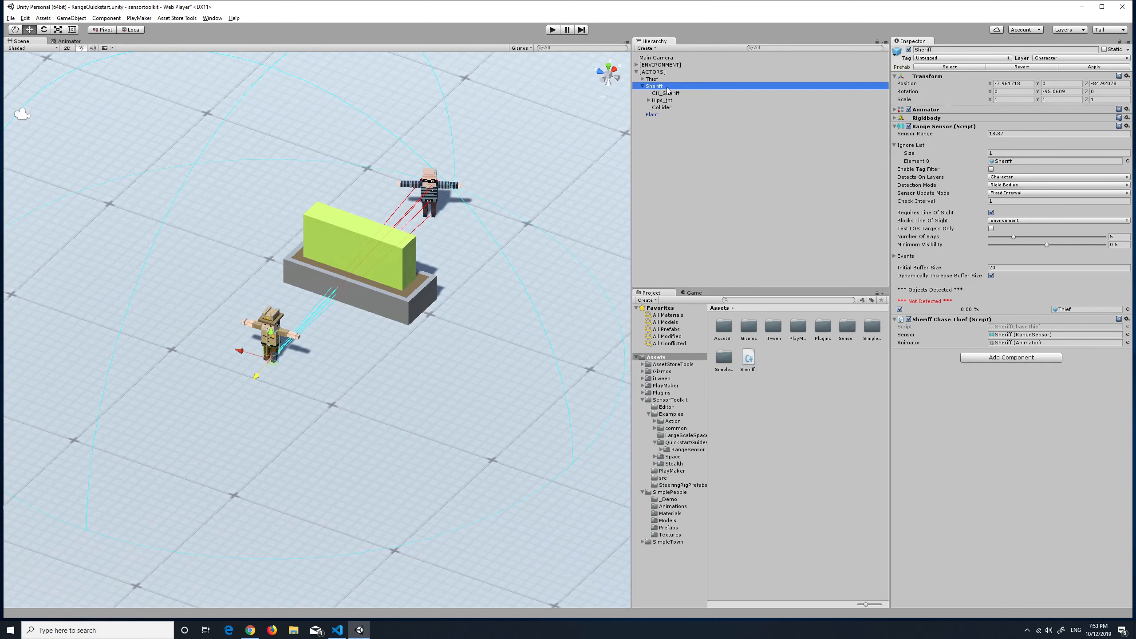
right_click(659, 86)
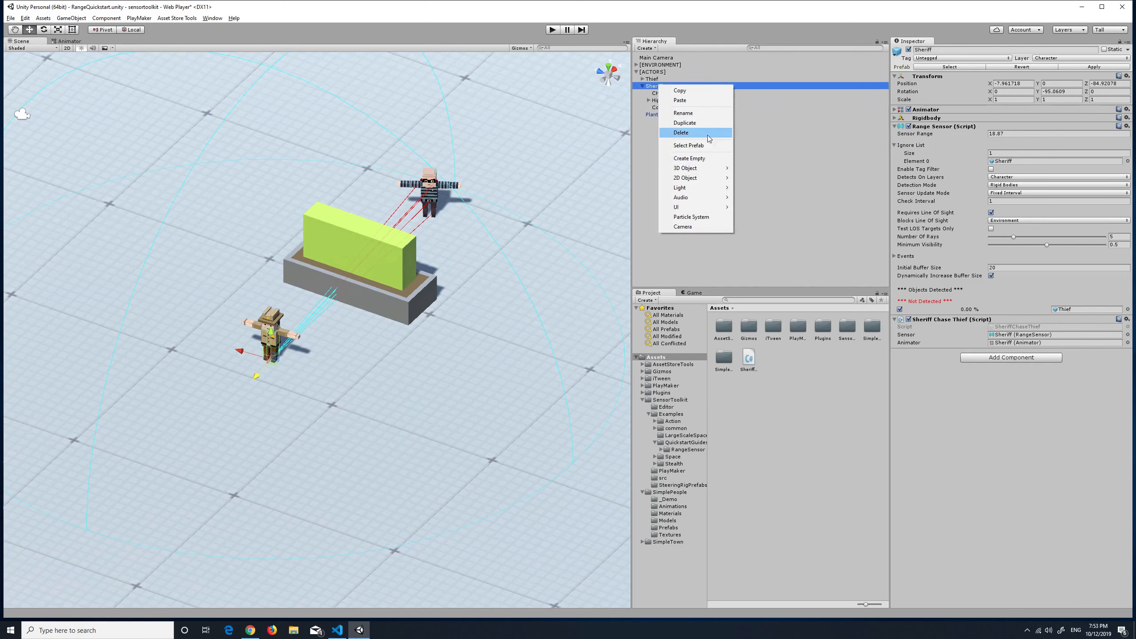
click(701, 158)
click(965, 49)
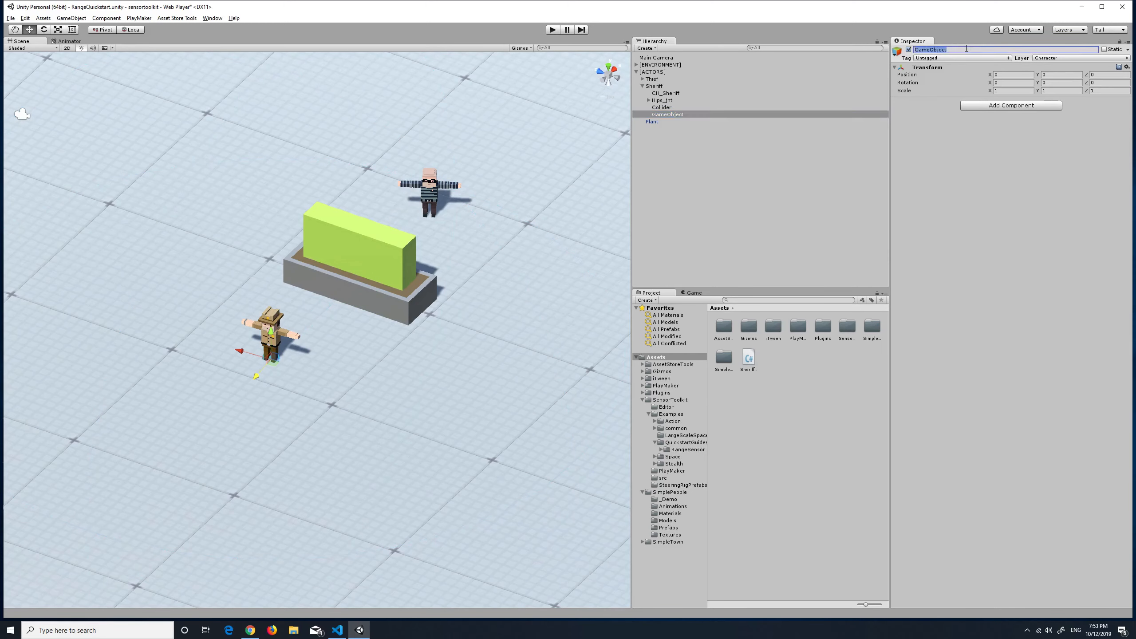
text(Eyes)
key(Return)
scroll(270, 360, up, 2)
drag(265, 337, 267, 297)
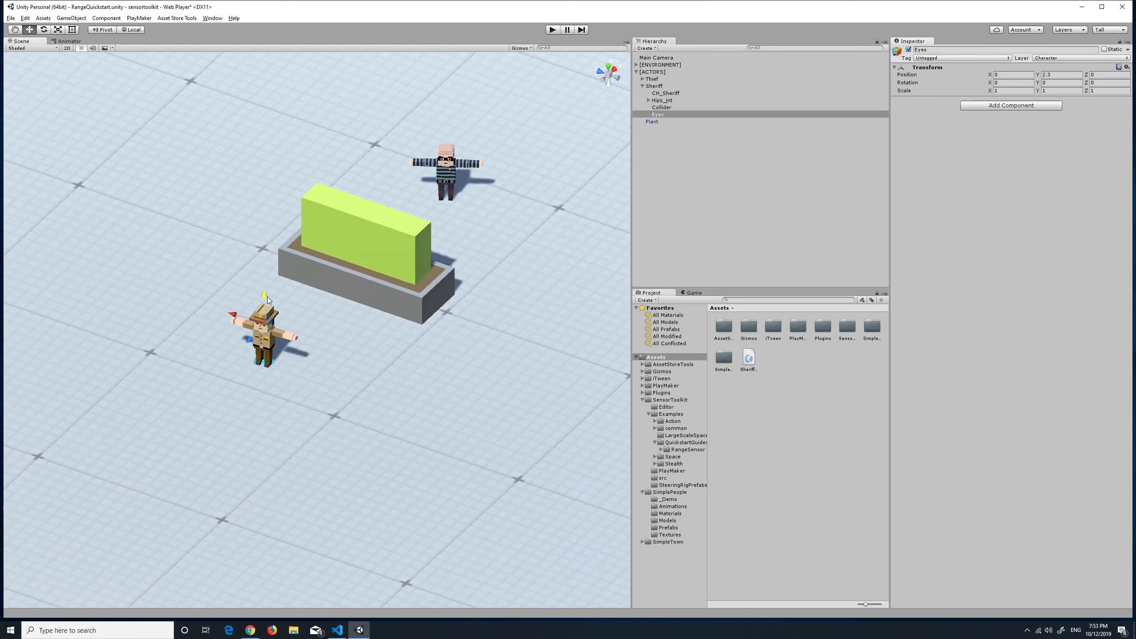
Move the Range Sensor component from the Sheriff to its Eyes child object
click(670, 86)
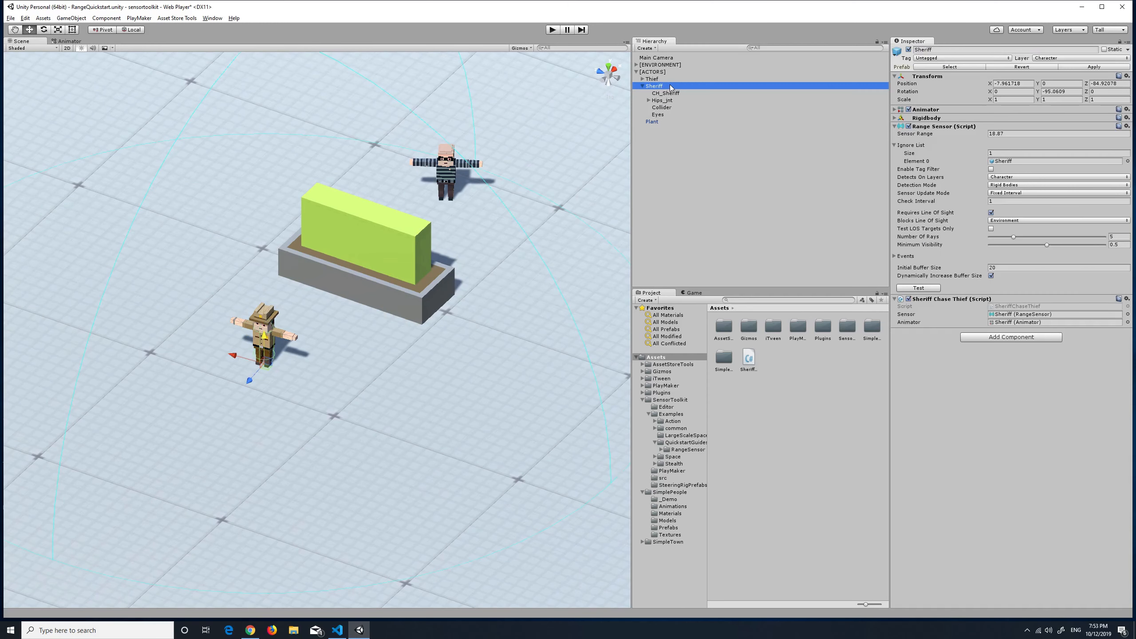
drag(943, 128, 662, 115)
click(660, 115)
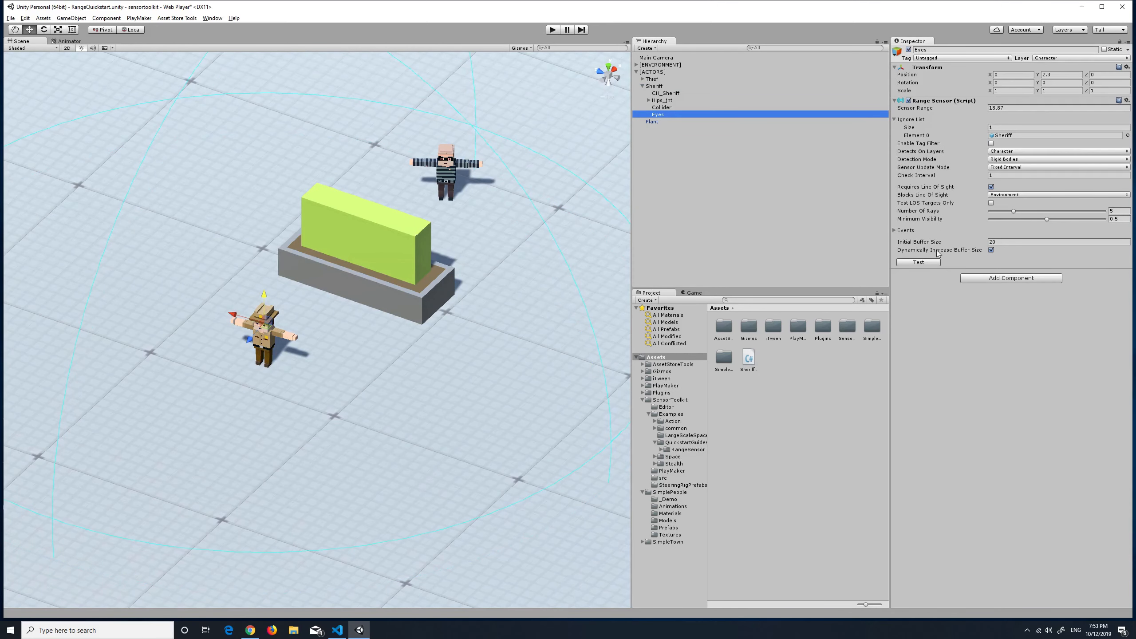
Test the Range Sensor on Eyes and show its rays toward the Thief
click(934, 263)
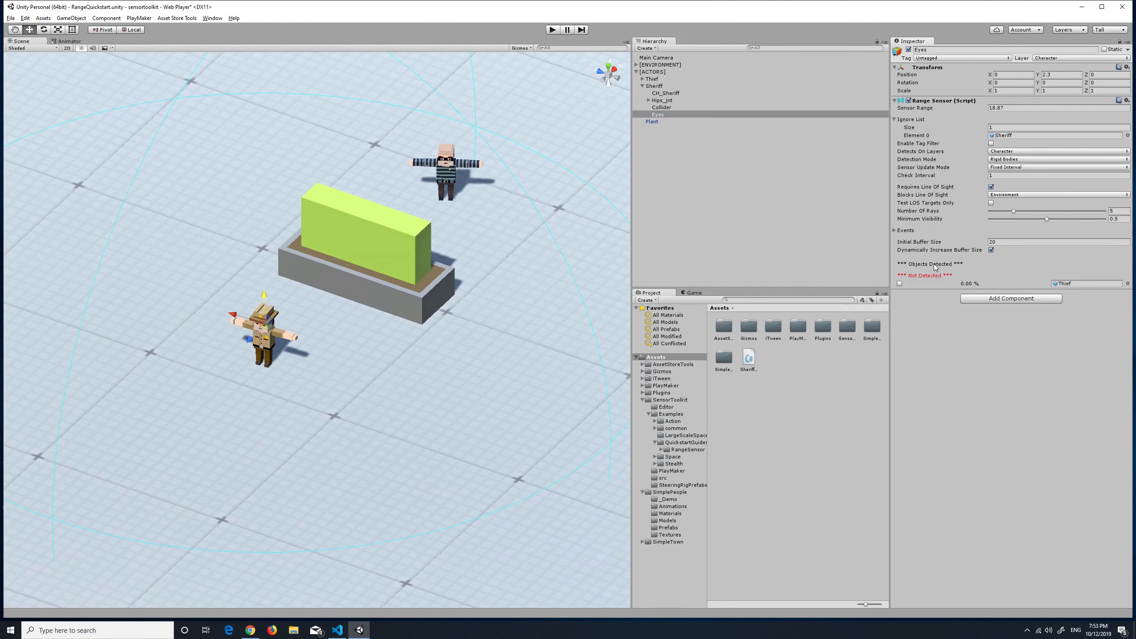
click(900, 283)
scroll(278, 326, down, 2)
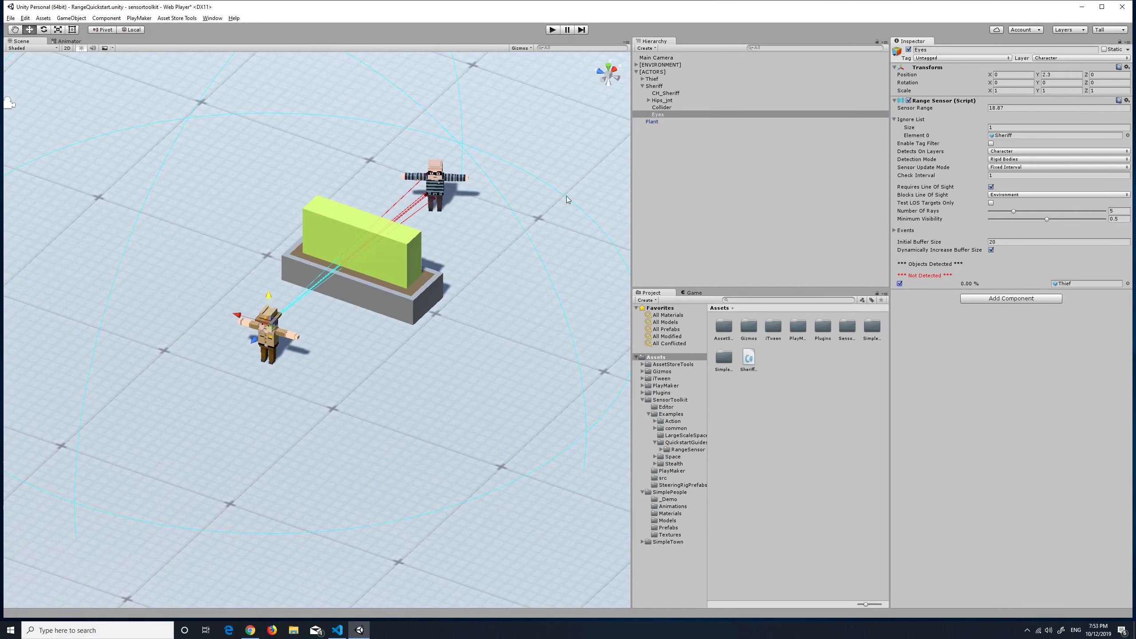
Assign the Eyes object to the Sensor field of the Sheriff's Sheriff Chase Thief script
click(654, 86)
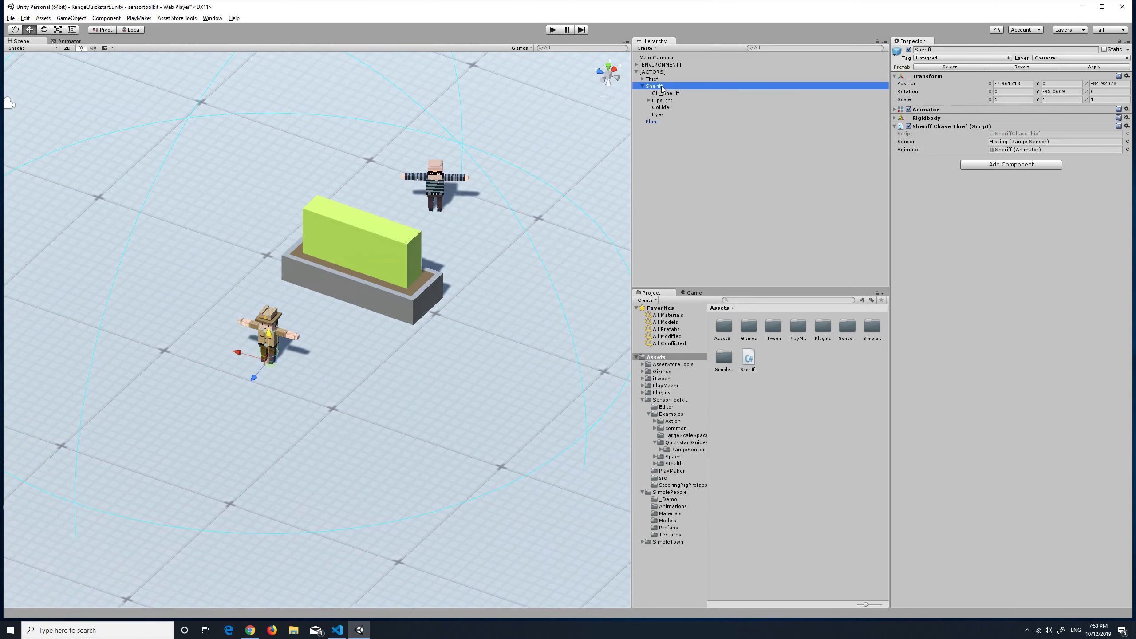
drag(657, 114, 1004, 146)
Run the Eyes sensor test again and display the line-of-sight rays to the Thief
click(658, 115)
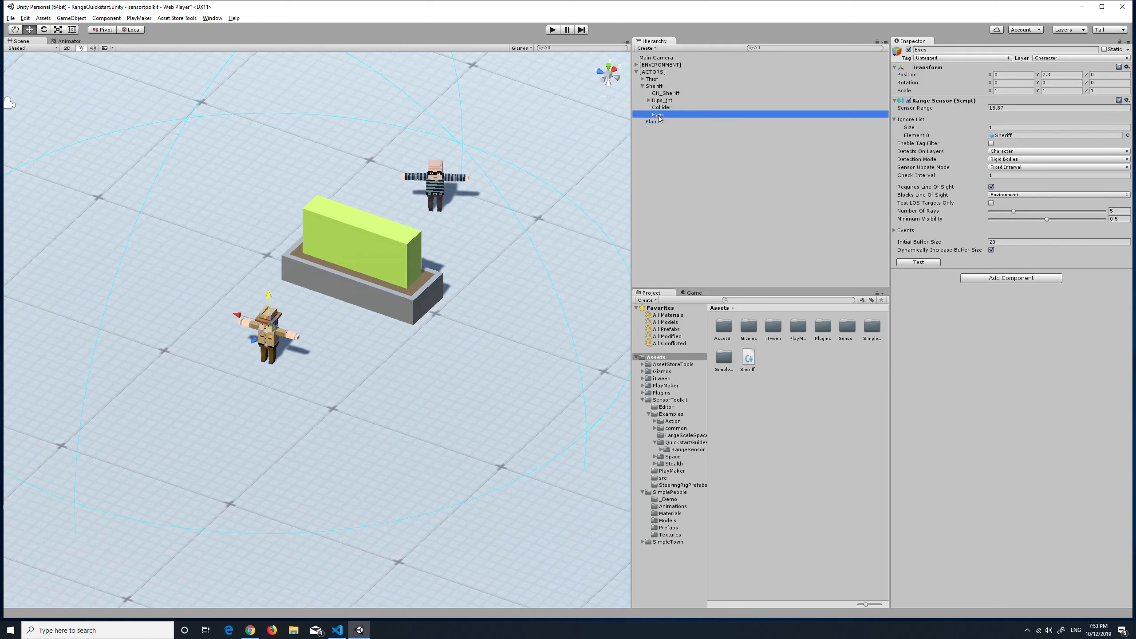
click(931, 263)
click(900, 283)
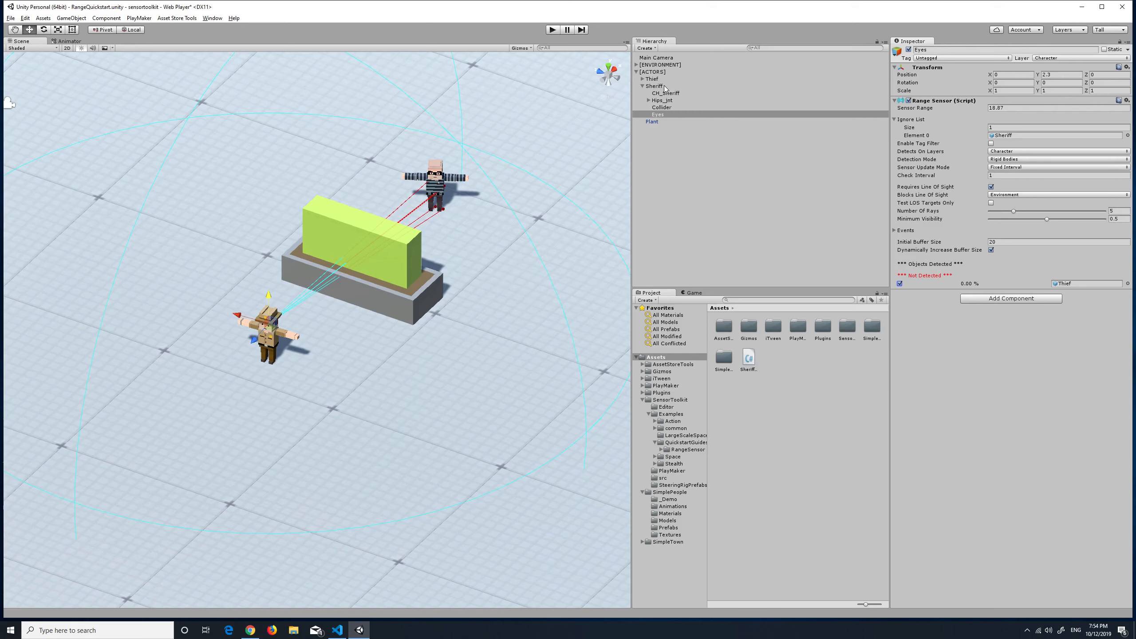
Add a LOS Targets component to the Thief
click(655, 79)
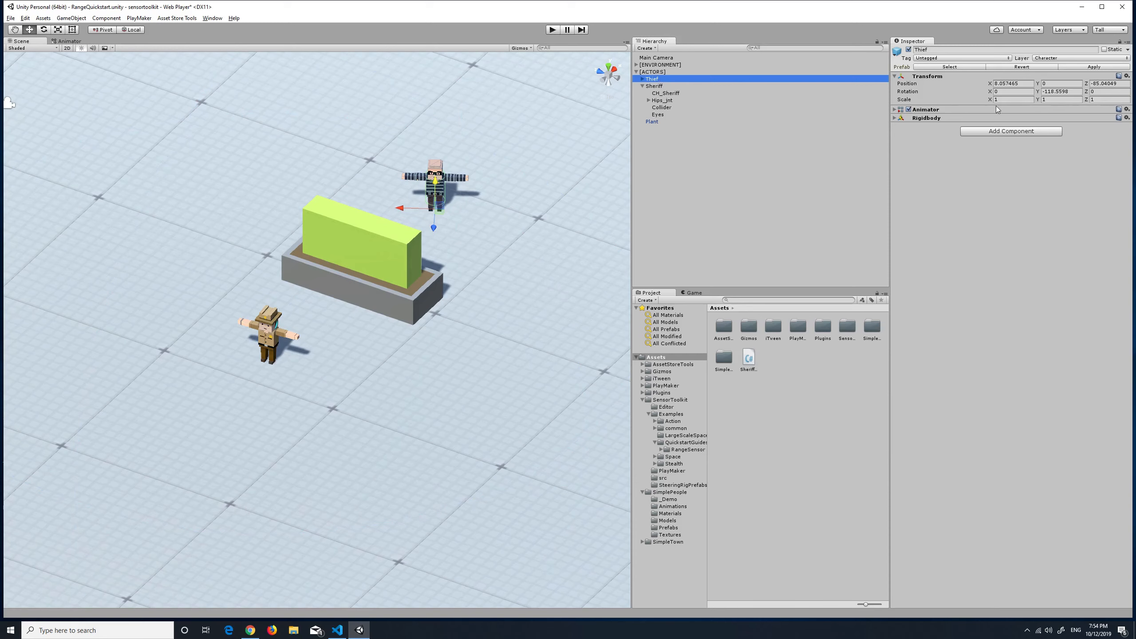
click(1011, 131)
text(lost)
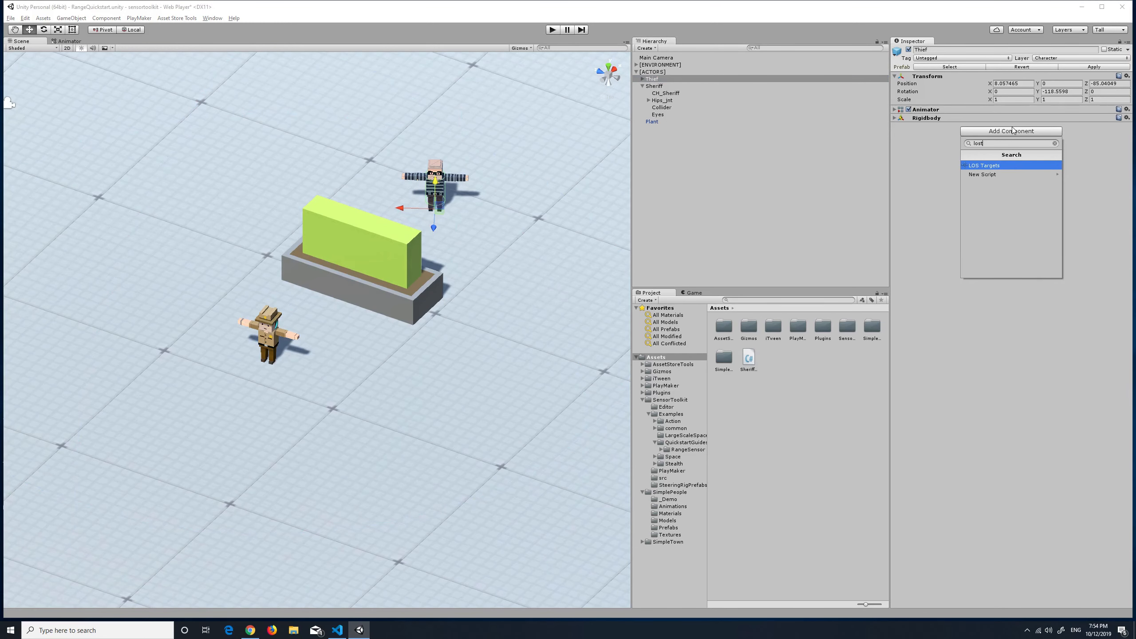
key(Return)
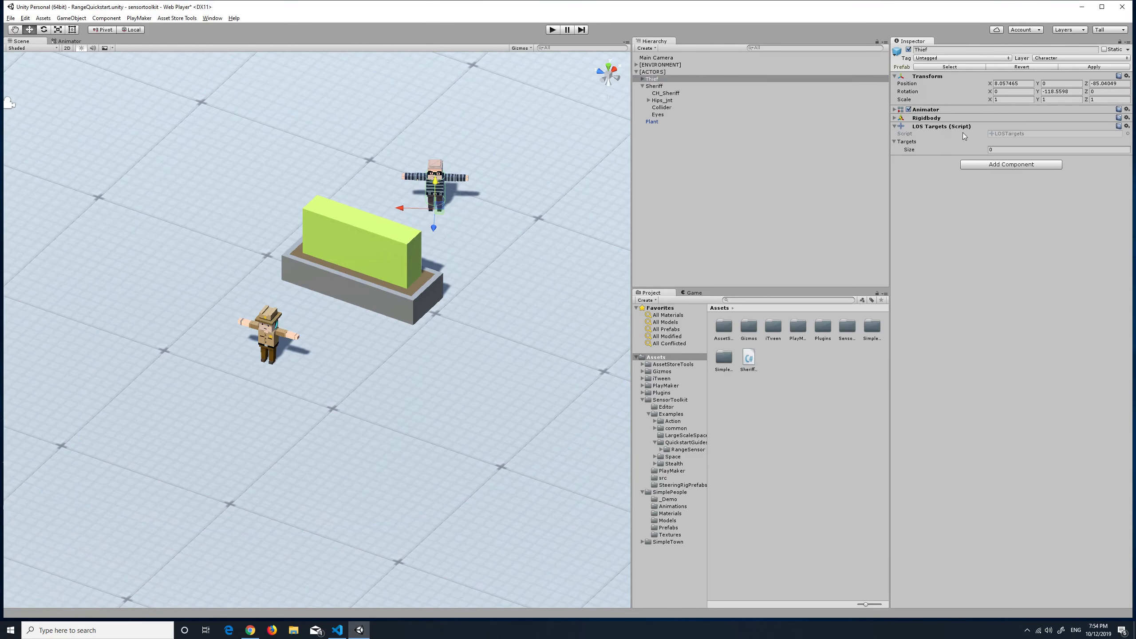
Add the Thief's Head_jnt, Hand_Left_jnt and Hand_Right_jnt to its LOS Targets list
click(643, 79)
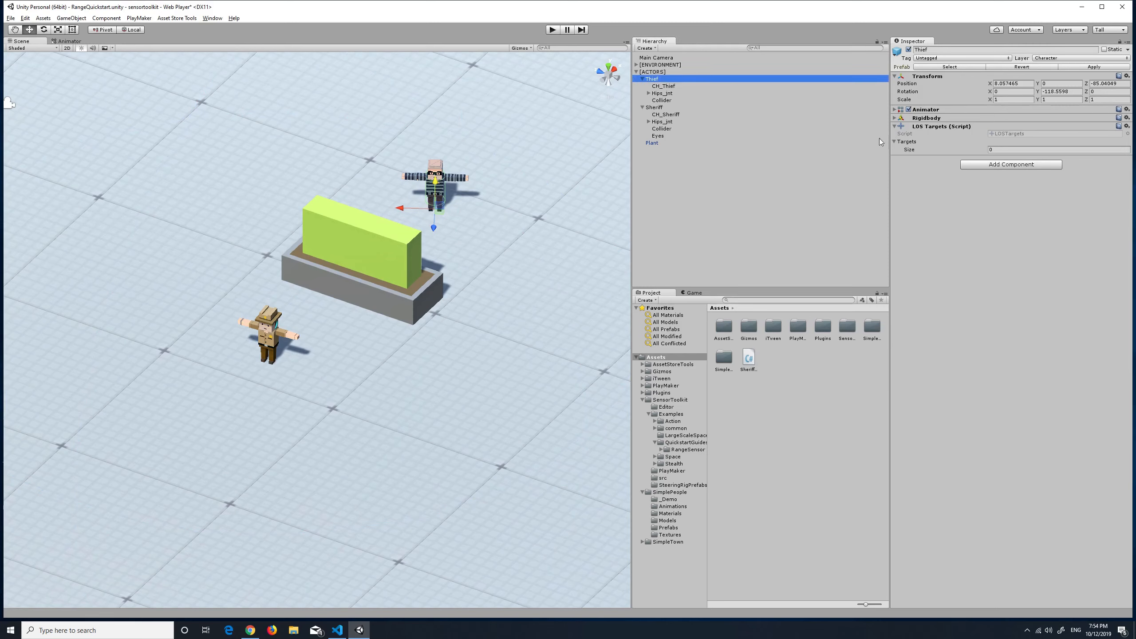
click(648, 93)
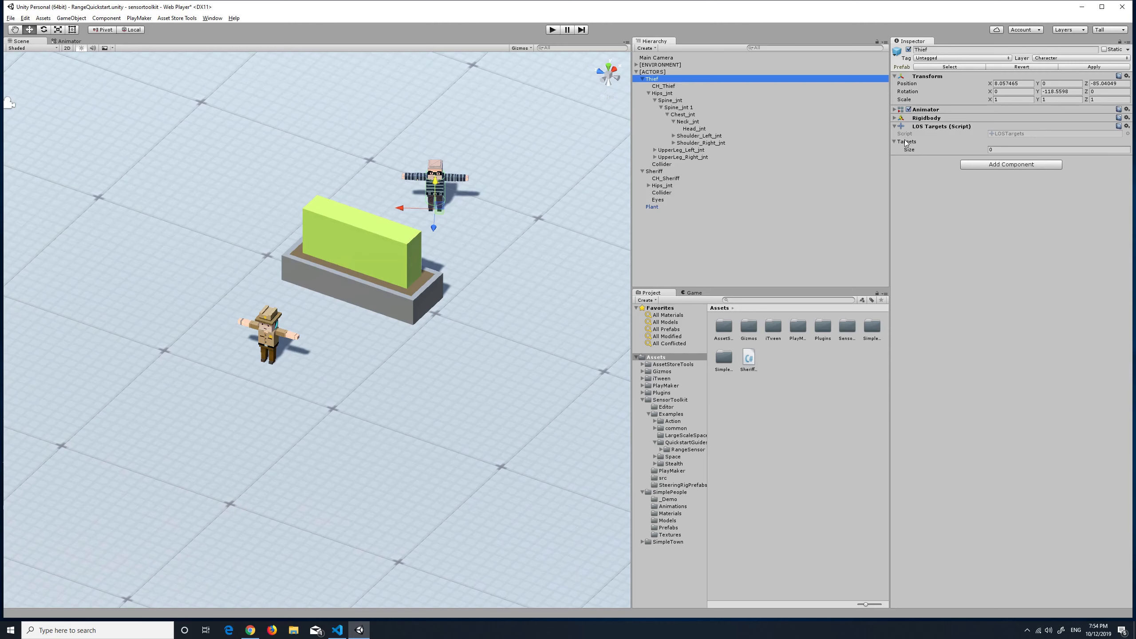
drag(700, 131, 911, 148)
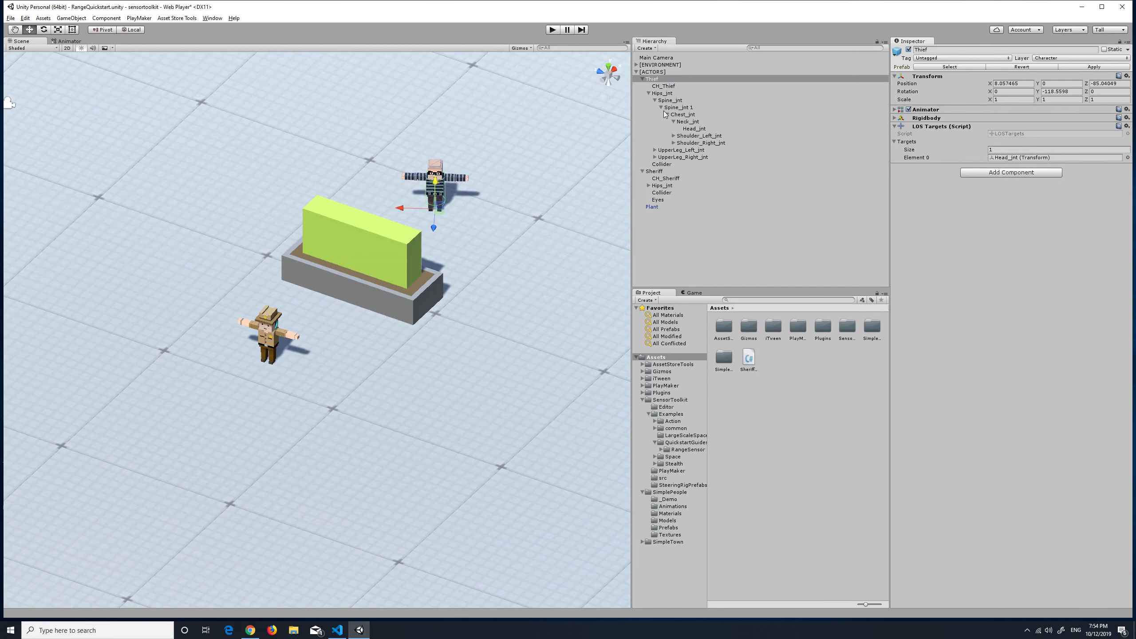
click(672, 136)
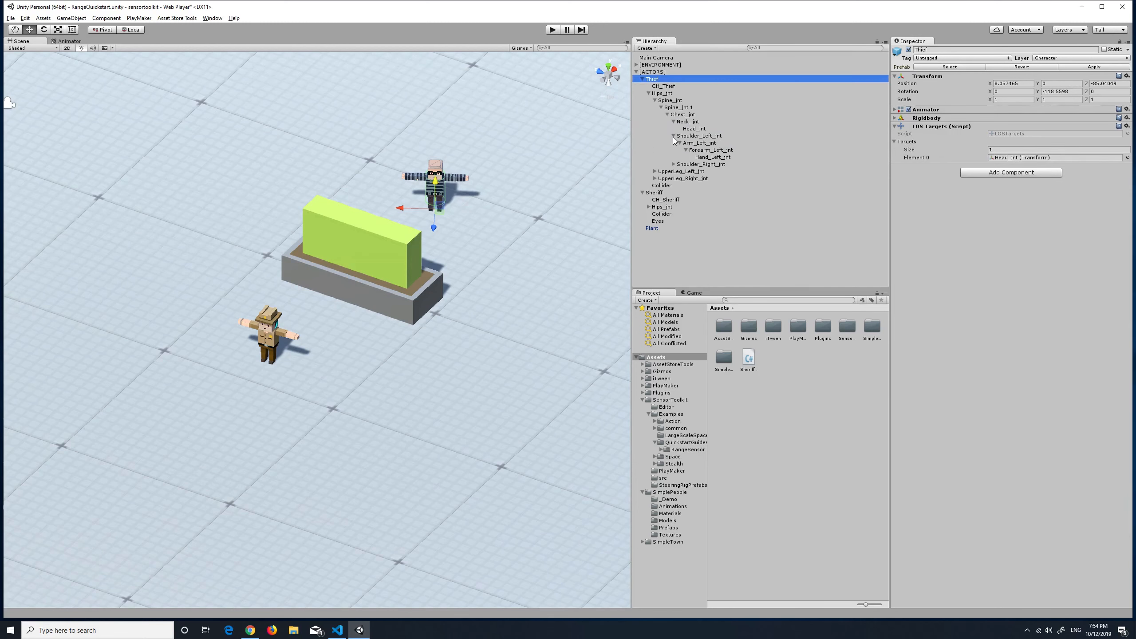
click(716, 158)
drag(717, 160, 891, 142)
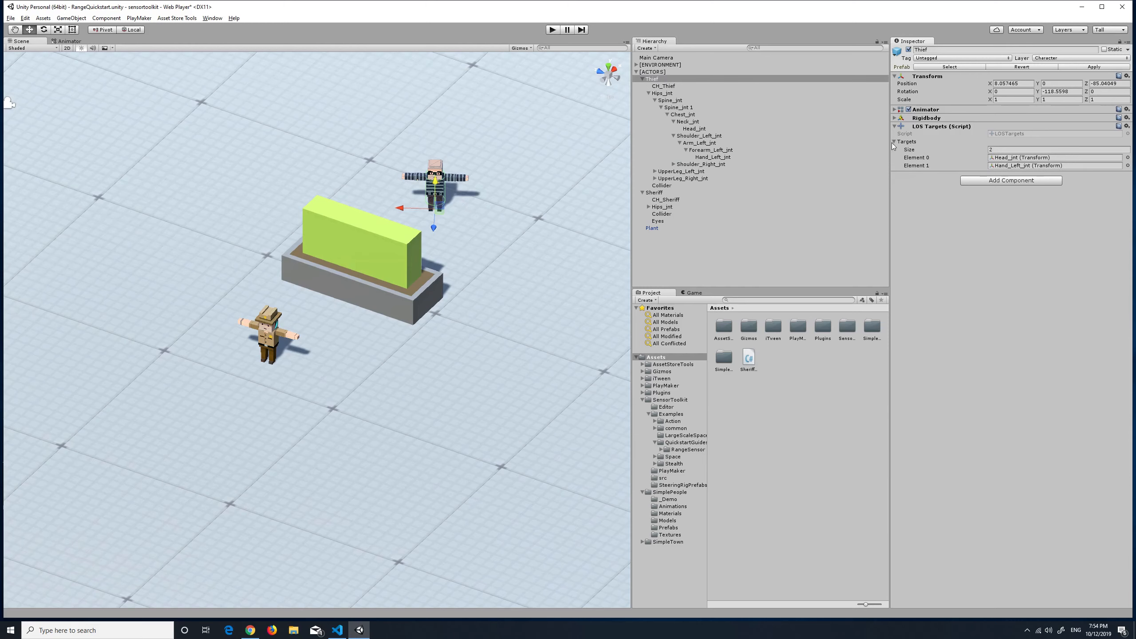
click(673, 165)
drag(721, 186, 906, 145)
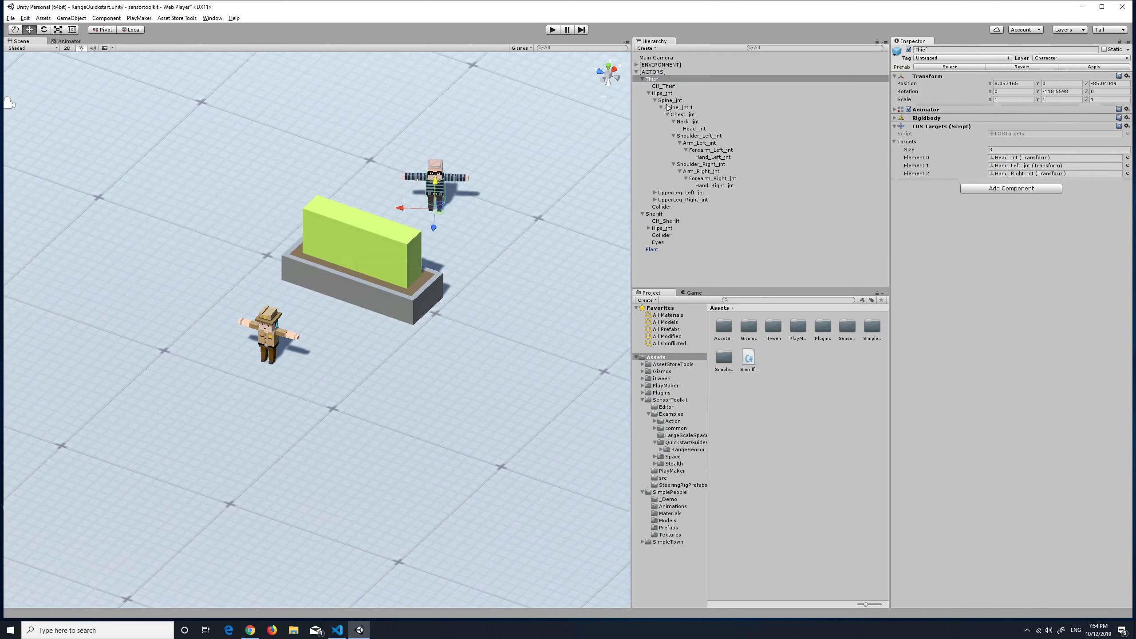
Add the Thief's Foot_Left_jnt and Foot_Right_jnt to its LOS Targets list
click(656, 100)
click(654, 100)
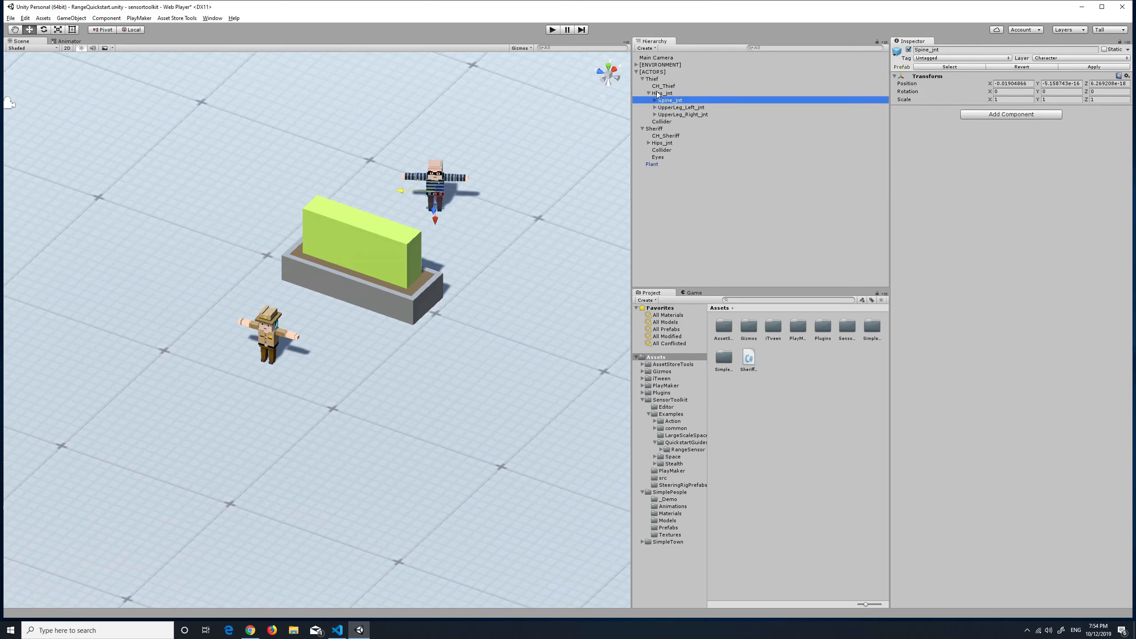
click(658, 79)
click(655, 107)
drag(689, 121, 912, 143)
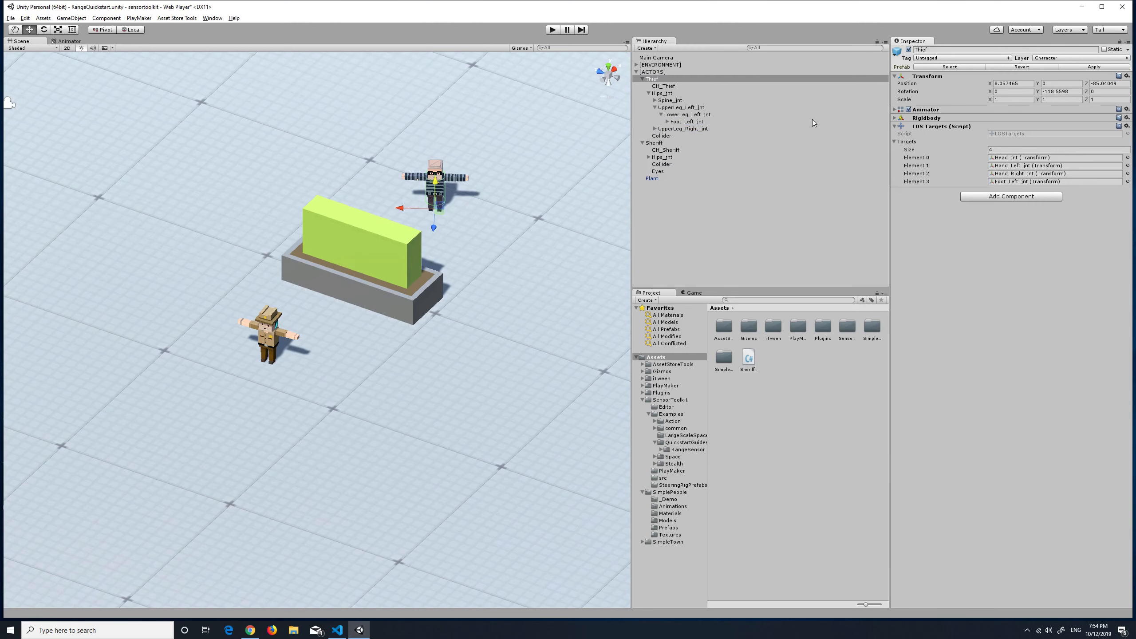
click(655, 108)
click(654, 115)
click(661, 122)
drag(690, 130, 910, 148)
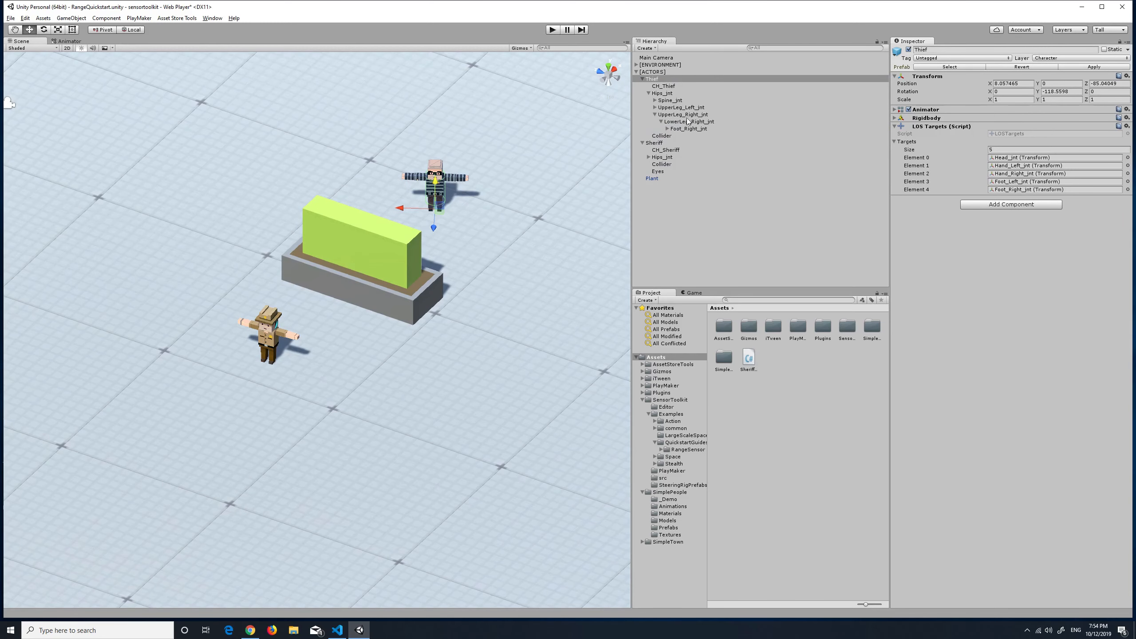
Test the Sheriff's Eyes sensor with the new LOS targets and display its line-of-sight rays to the Thief
click(664, 143)
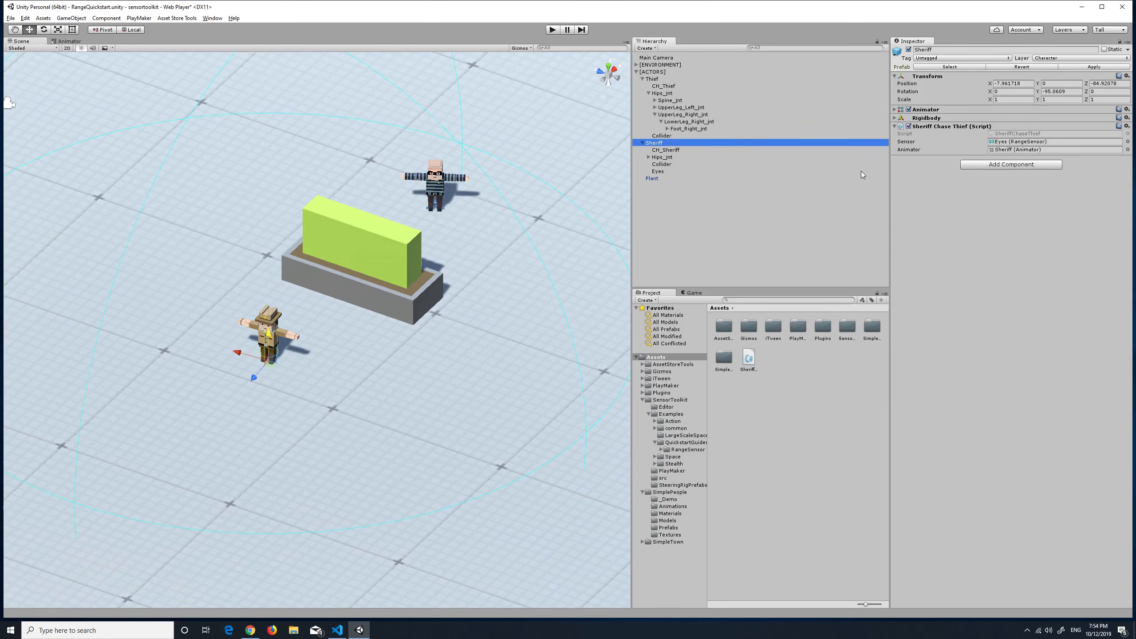
click(681, 170)
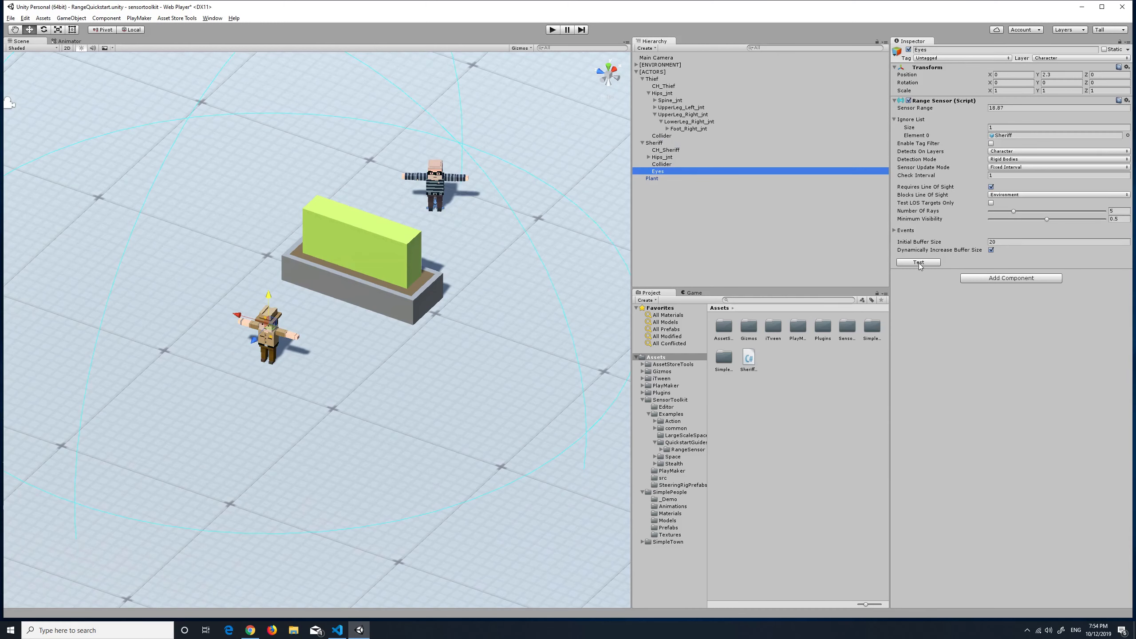
click(918, 262)
click(900, 284)
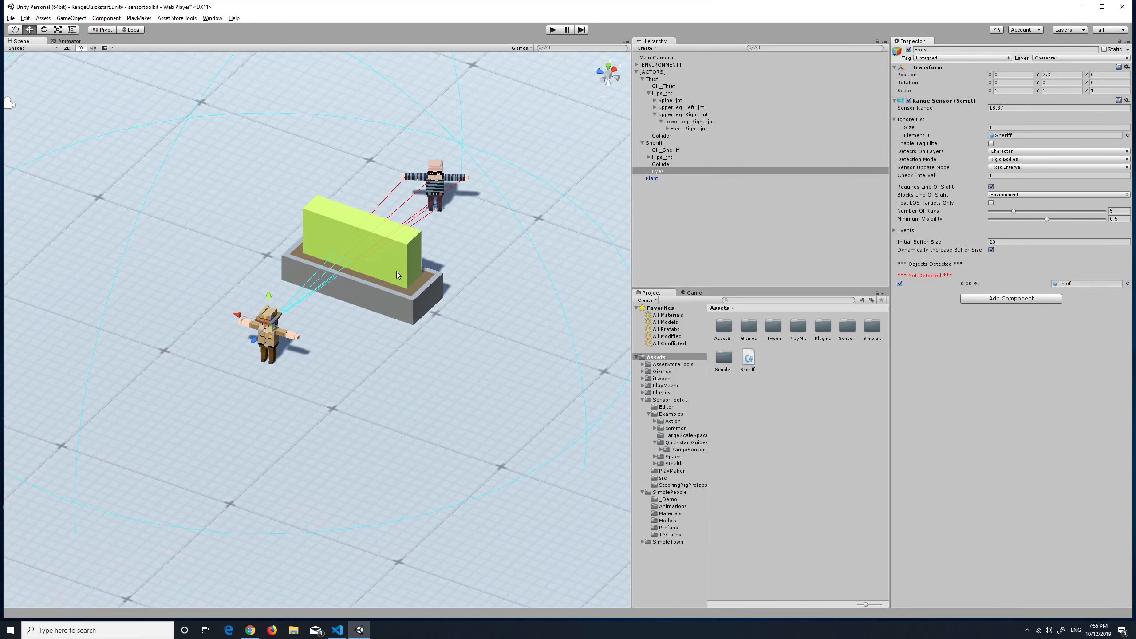
Move the Plant along its Z axis to about -89.33 and retest the Eyes sensor, displaying its rays to the Thief
click(432, 288)
drag(338, 278, 396, 302)
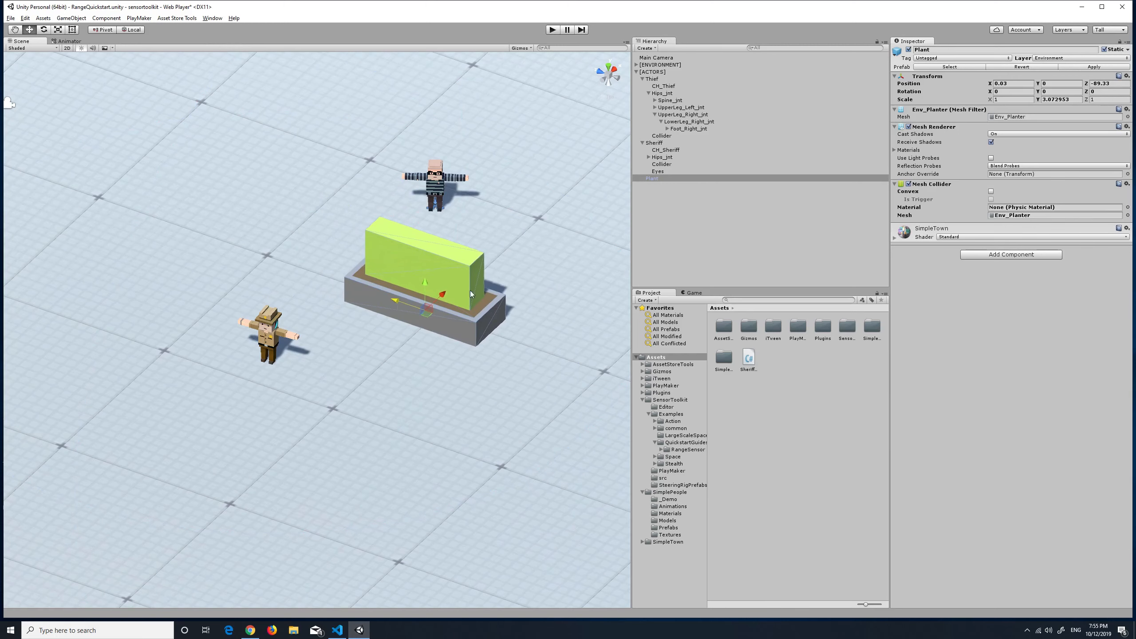
click(664, 144)
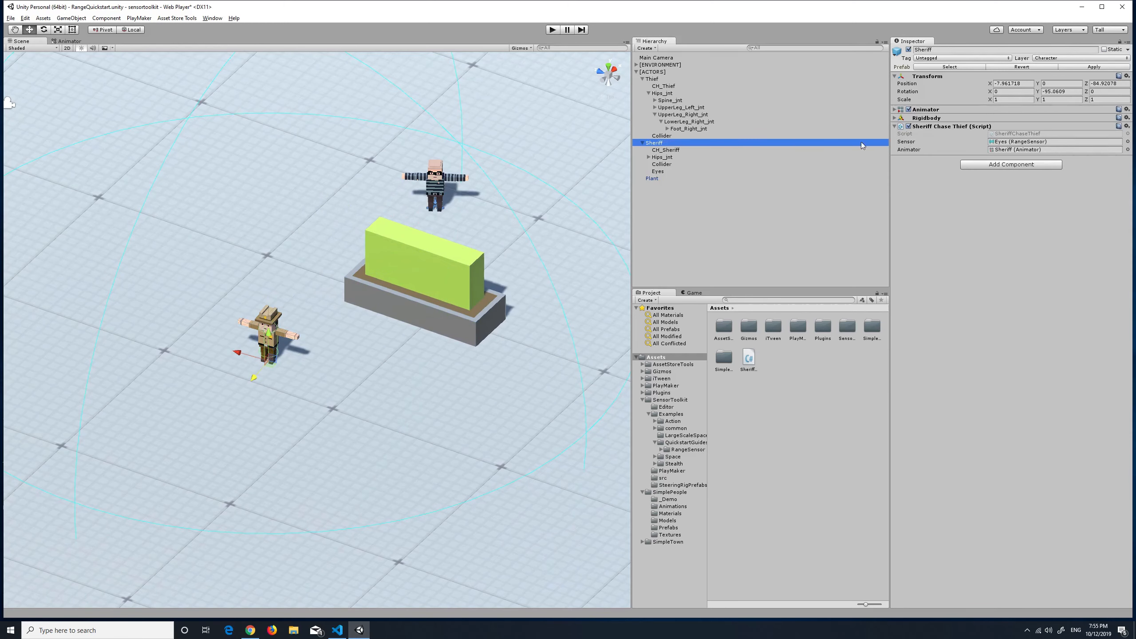
click(673, 170)
click(925, 264)
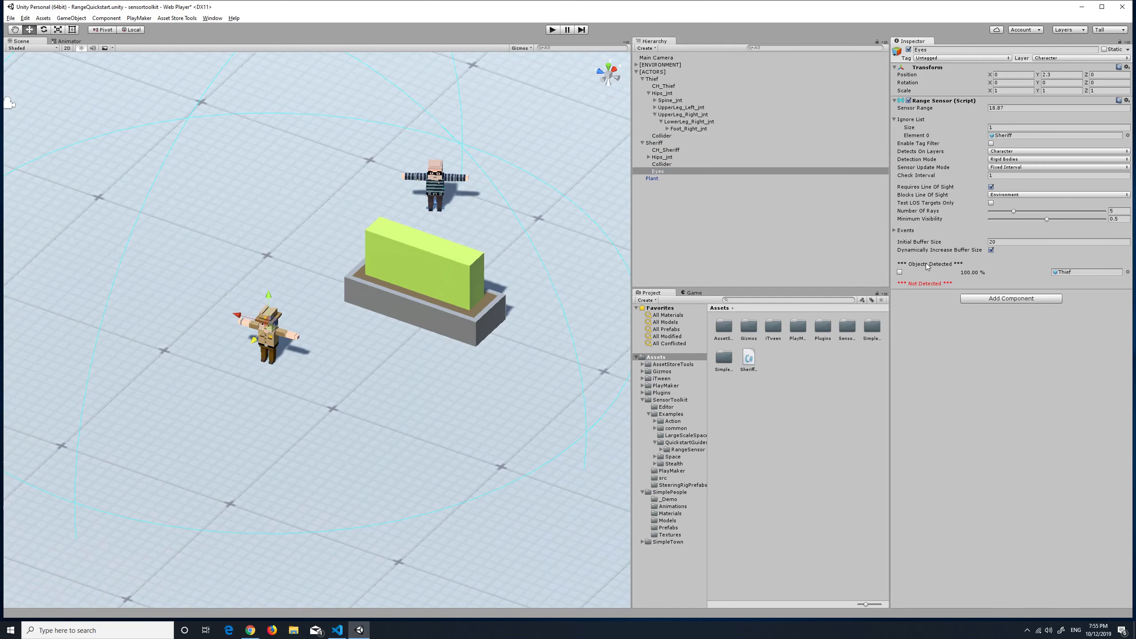
click(900, 272)
Shift the Plant to about -88.48 on Z and retest the Eyes sensor with the Thief's line-of-sight rays displayed
click(651, 178)
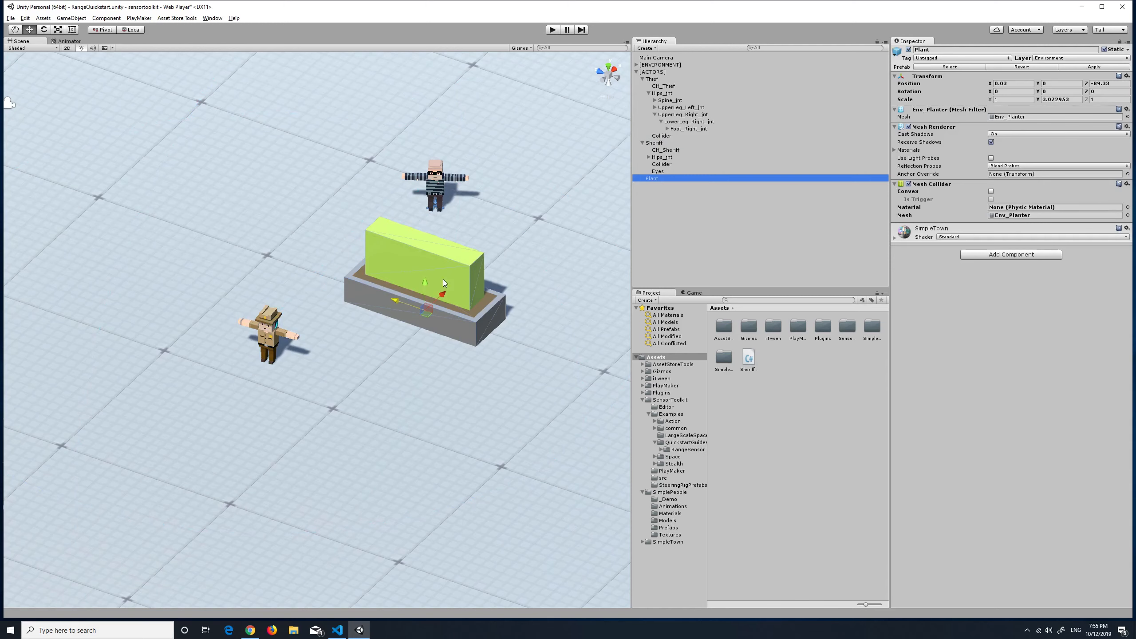
mouse_move(401, 302)
mouse_down()
mouse_move(391, 297)
mouse_move(403, 290)
mouse_up()
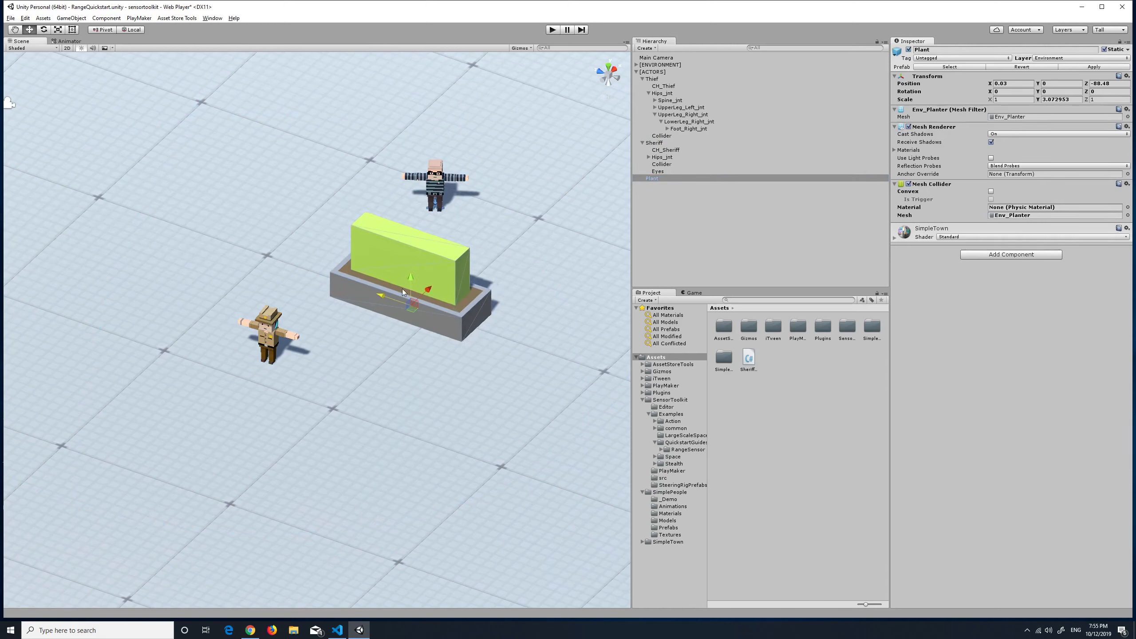
click(655, 143)
click(671, 172)
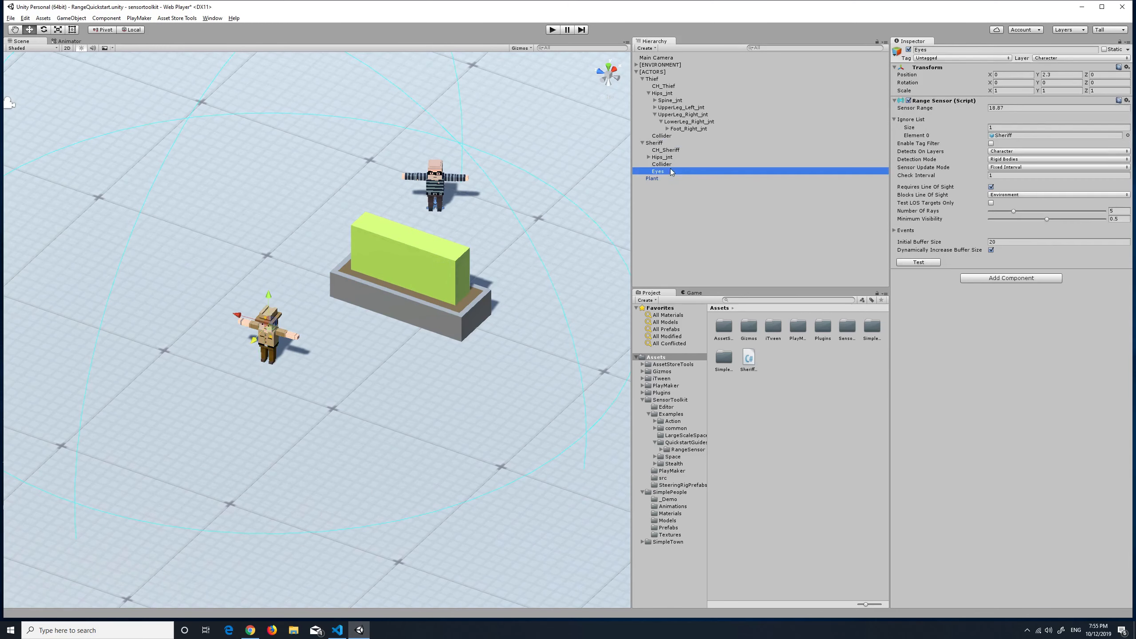
click(919, 263)
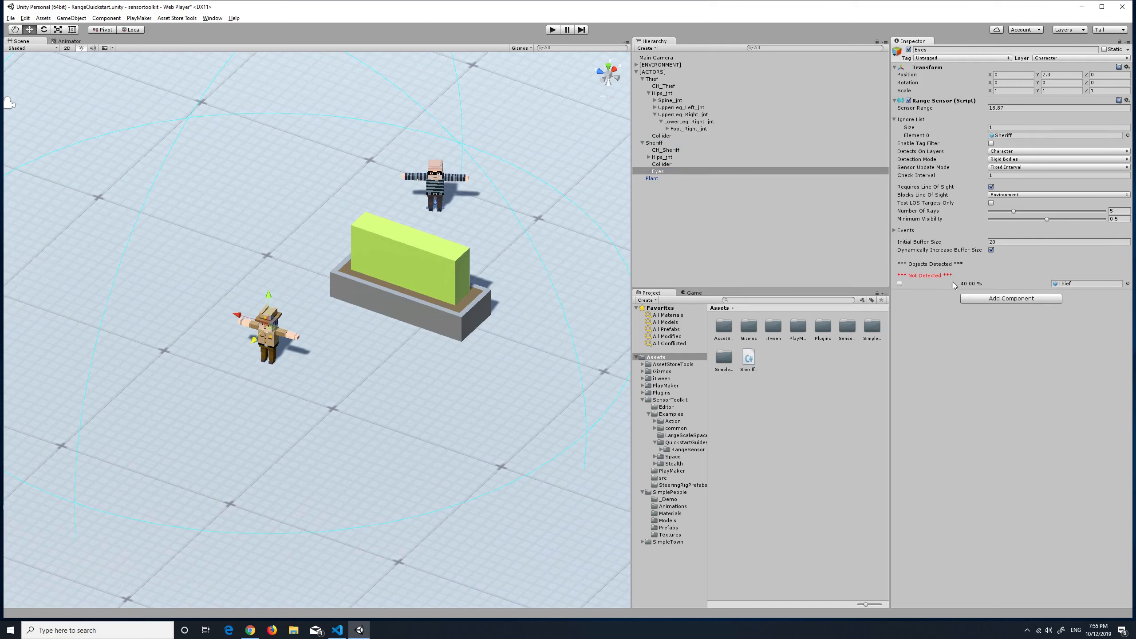
click(899, 283)
Move the Plant to about -91.12 on Z and run the scene in Play mode
click(444, 299)
drag(380, 297, 425, 307)
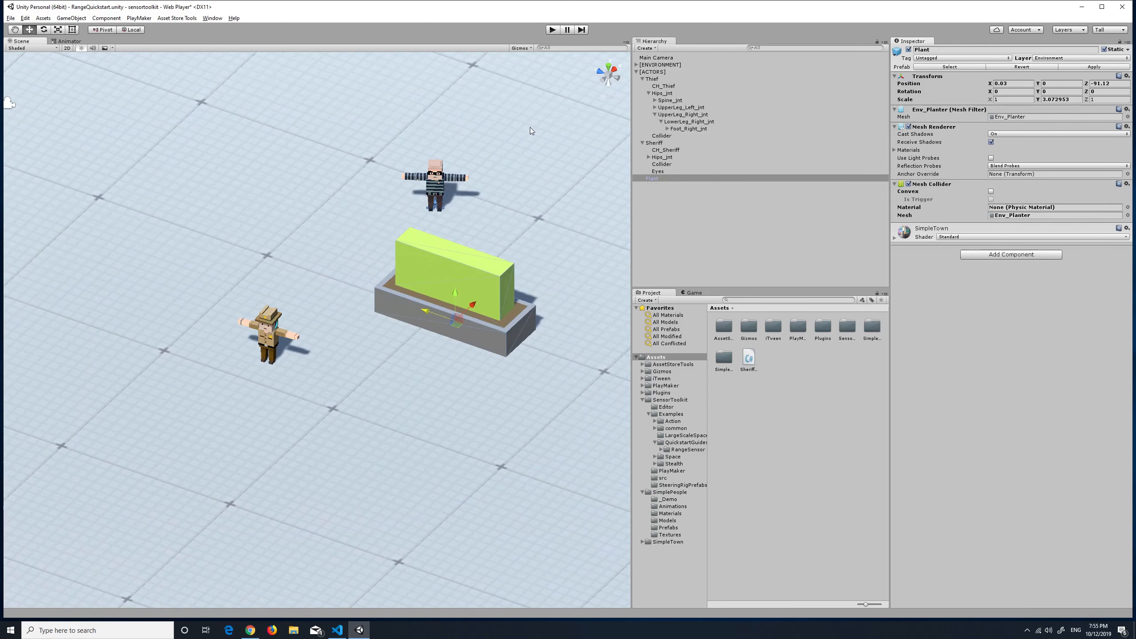
click(548, 31)
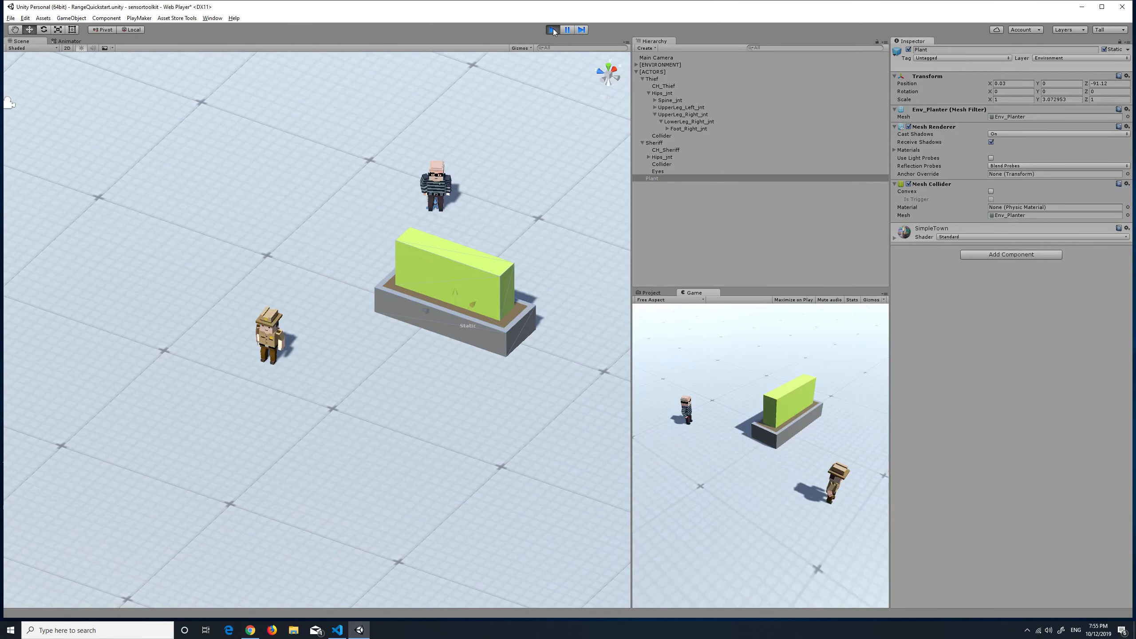